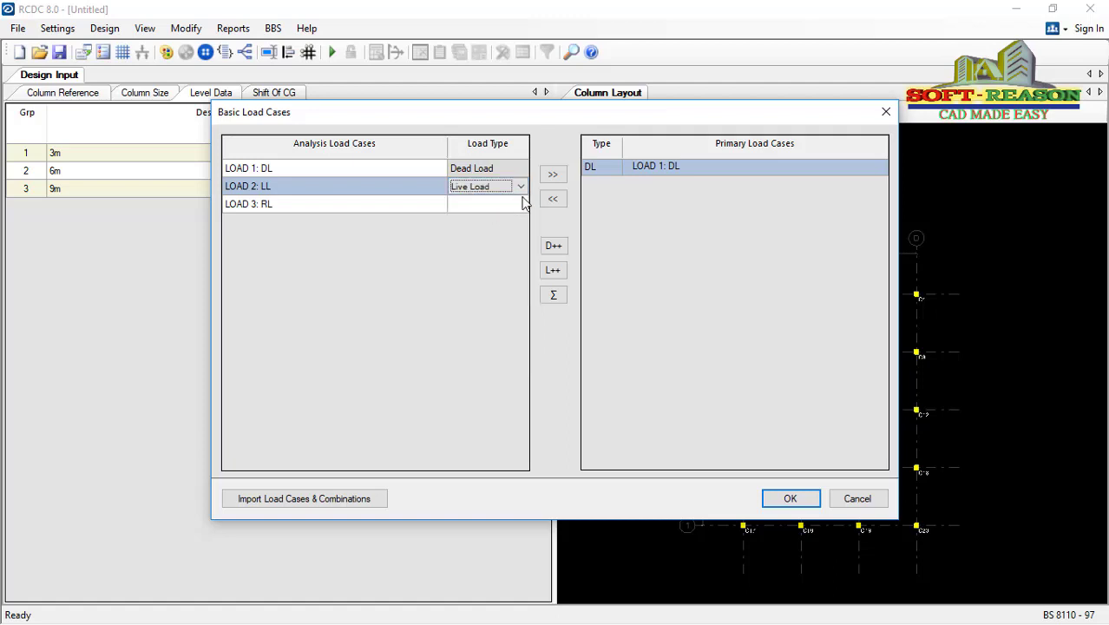
Assign the Roof Live load type to LOAD 3: RL, add it to the primary load cases and accept the basic load cases
{"action": "left_click", "coordinate": [484, 208]}
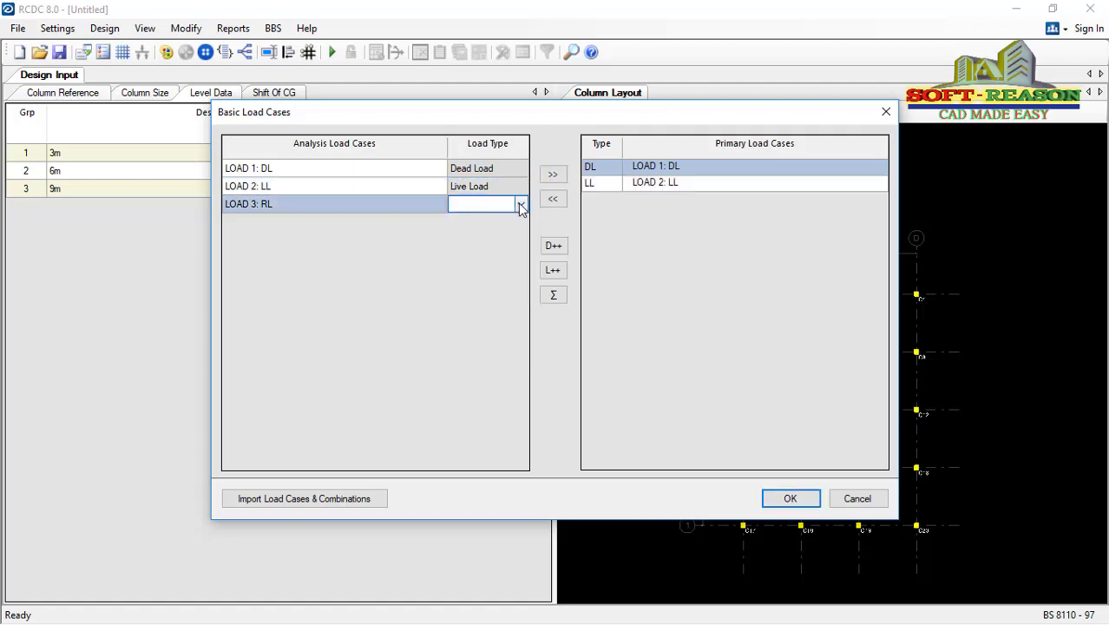
{"action": "left_click", "coordinate": [520, 205]}
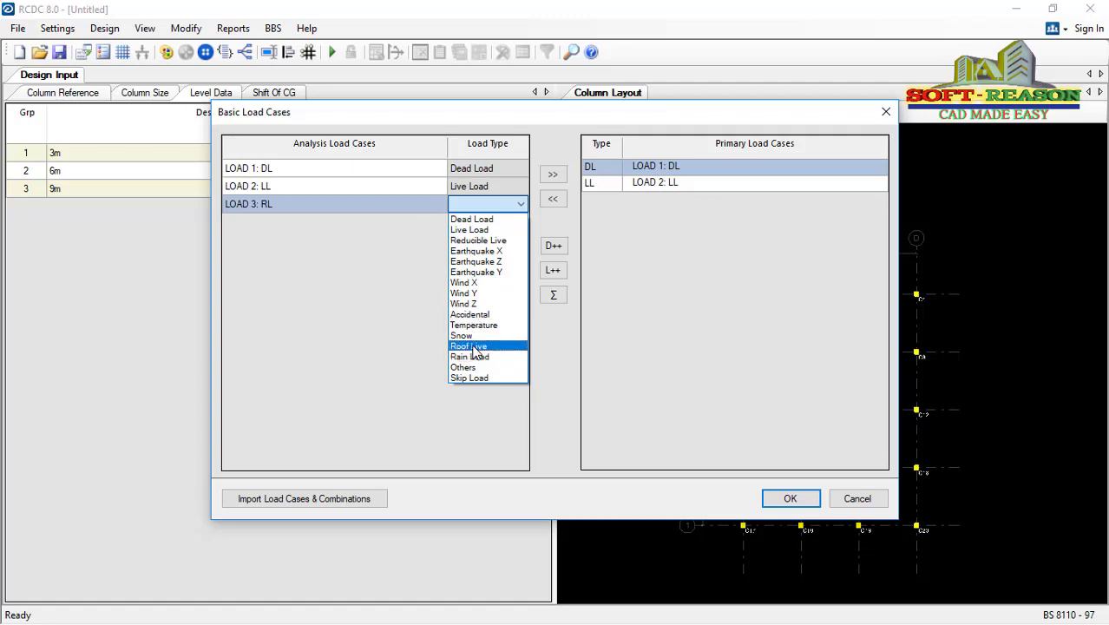
{"action": "left_click", "coordinate": [474, 348]}
{"action": "left_click", "coordinate": [551, 178]}
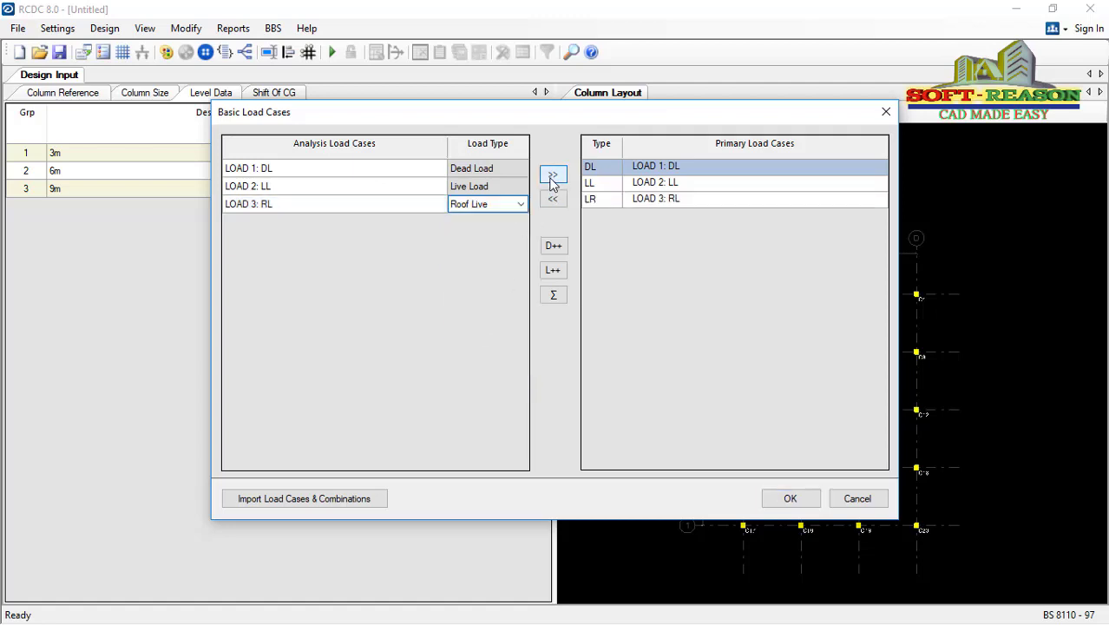
{"action": "left_click", "coordinate": [784, 498]}
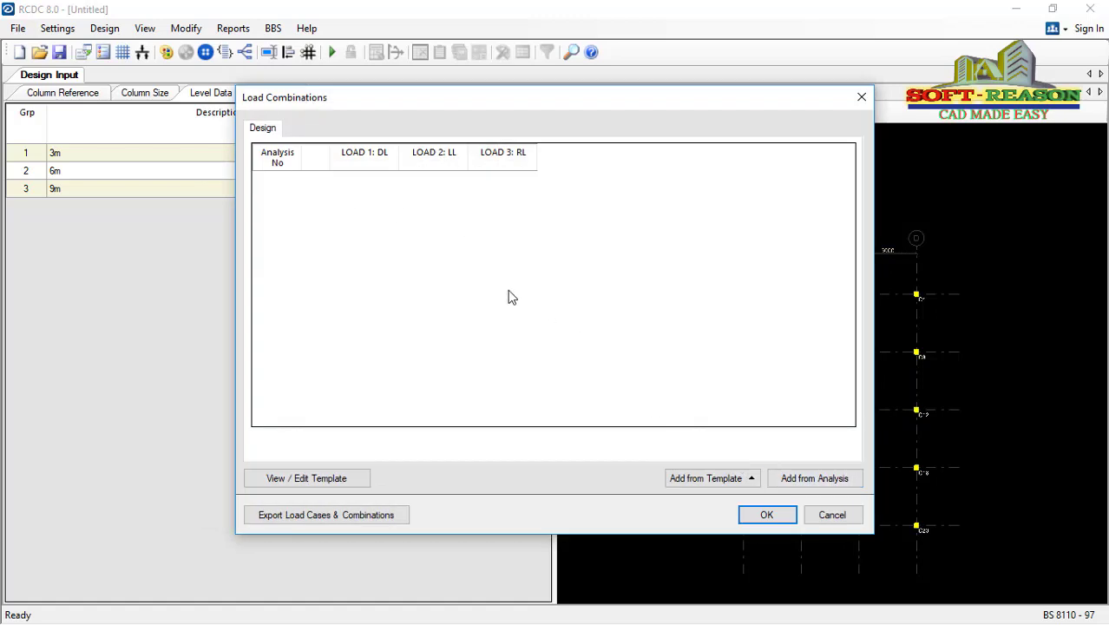
Add the load combinations from the analysis file, accept them, and run the automatic column design
{"action": "left_click", "coordinate": [833, 479]}
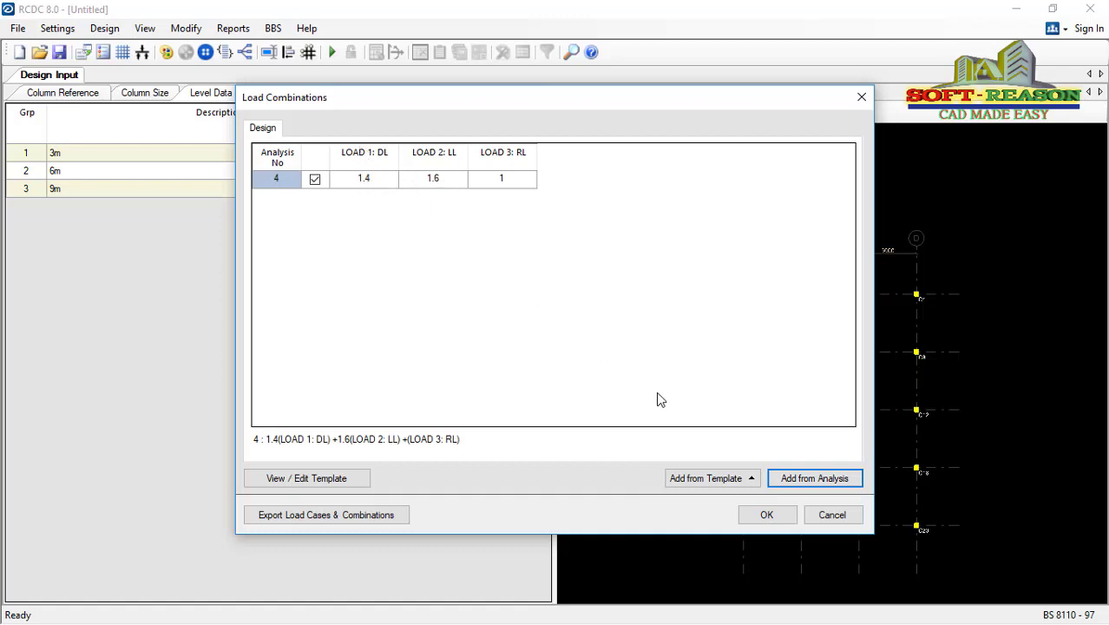
{"action": "left_click", "coordinate": [766, 514]}
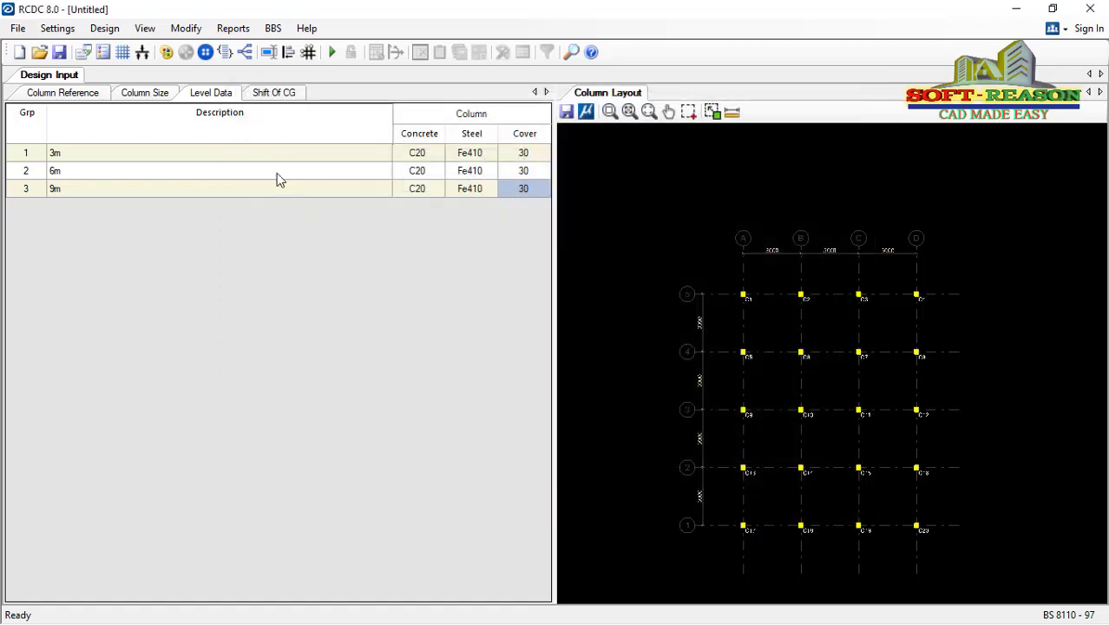
{"action": "left_click", "coordinate": [97, 31]}
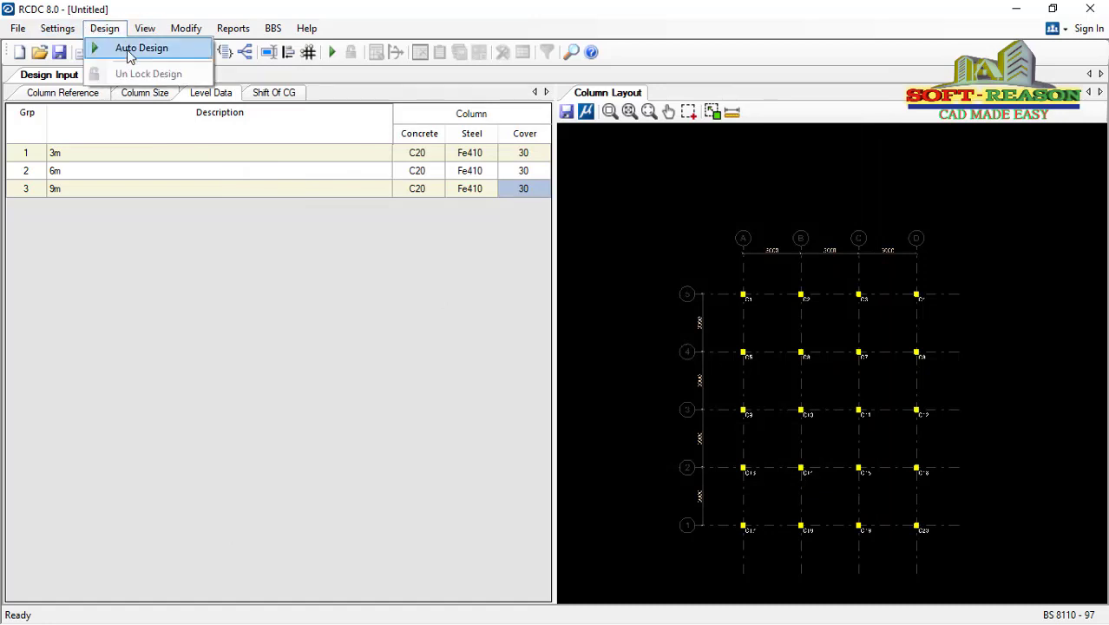
{"action": "left_click", "coordinate": [130, 50]}
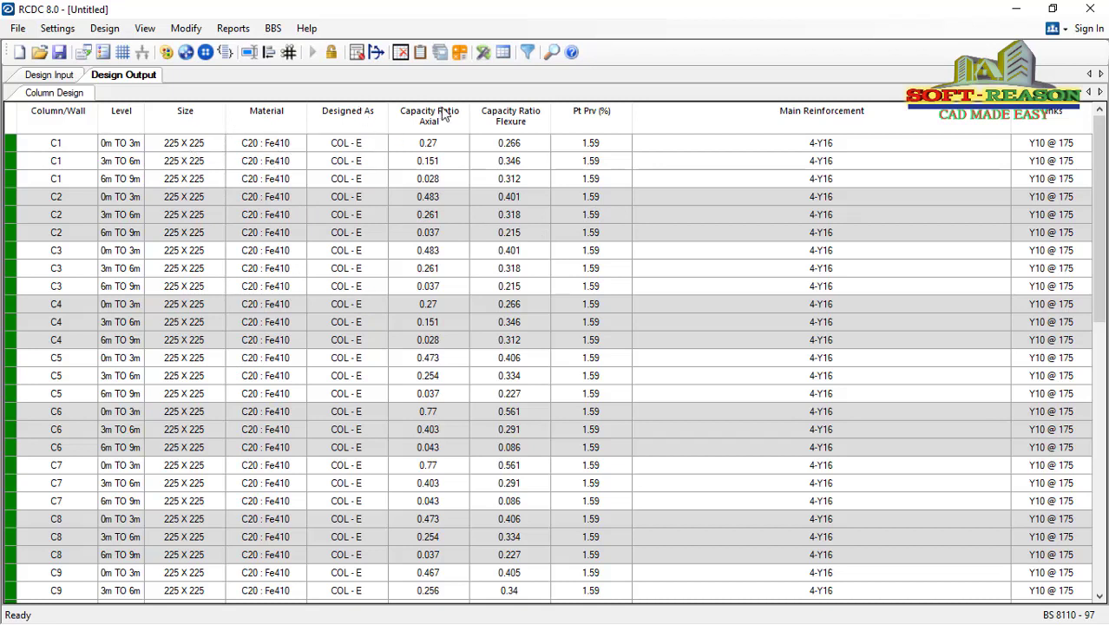
Look through the column design results and generate the design calculations for column C1 only
{"action": "left_click", "coordinate": [39, 145]}
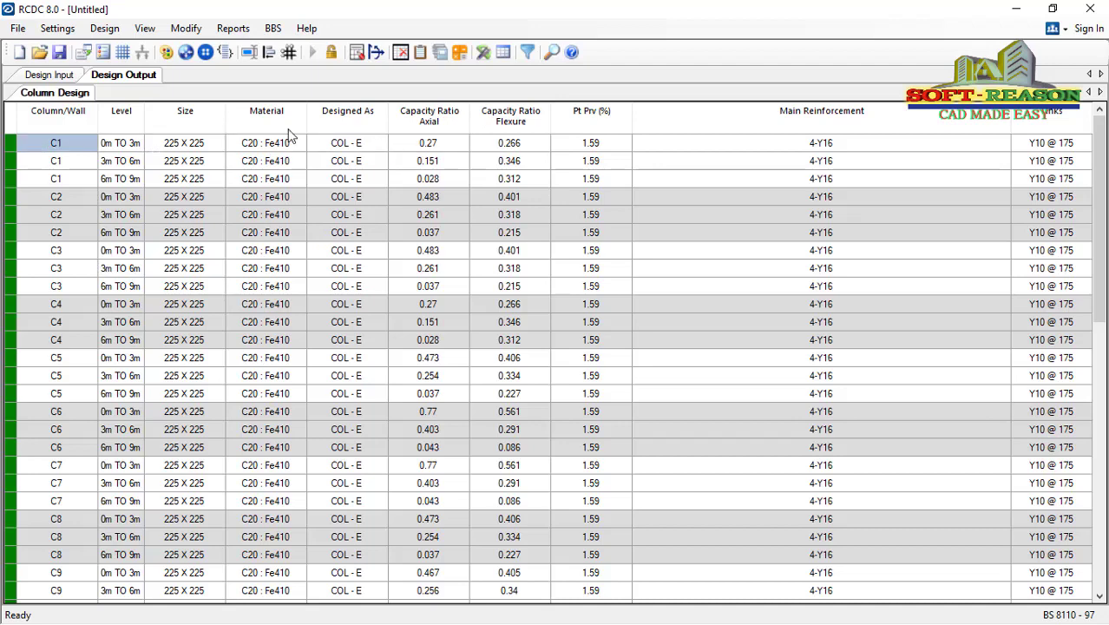
{"action": "scroll", "coordinate": [425, 394], "scroll_direction": "down", "scroll_amount": 11}
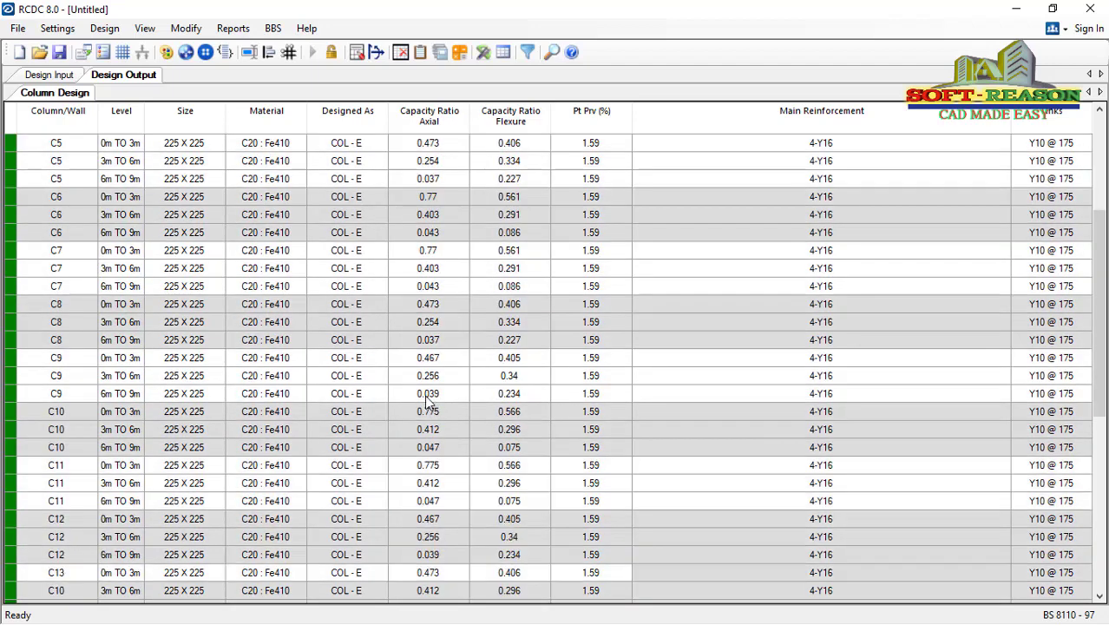
{"action": "scroll", "coordinate": [408, 365], "scroll_direction": "up", "scroll_amount": 11}
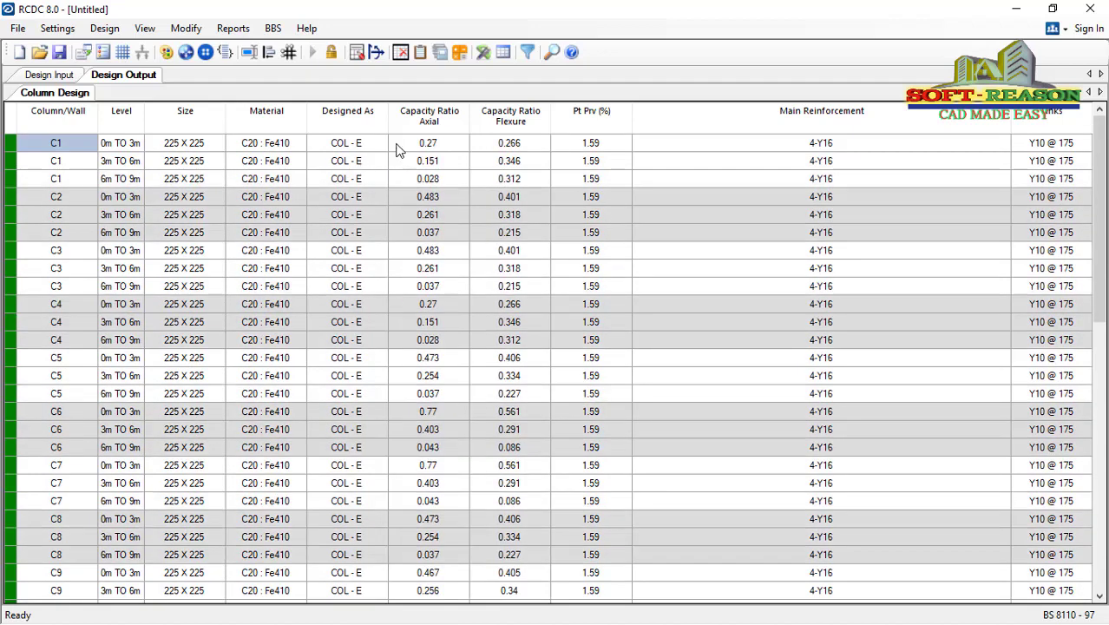
{"action": "left_click", "coordinate": [440, 54]}
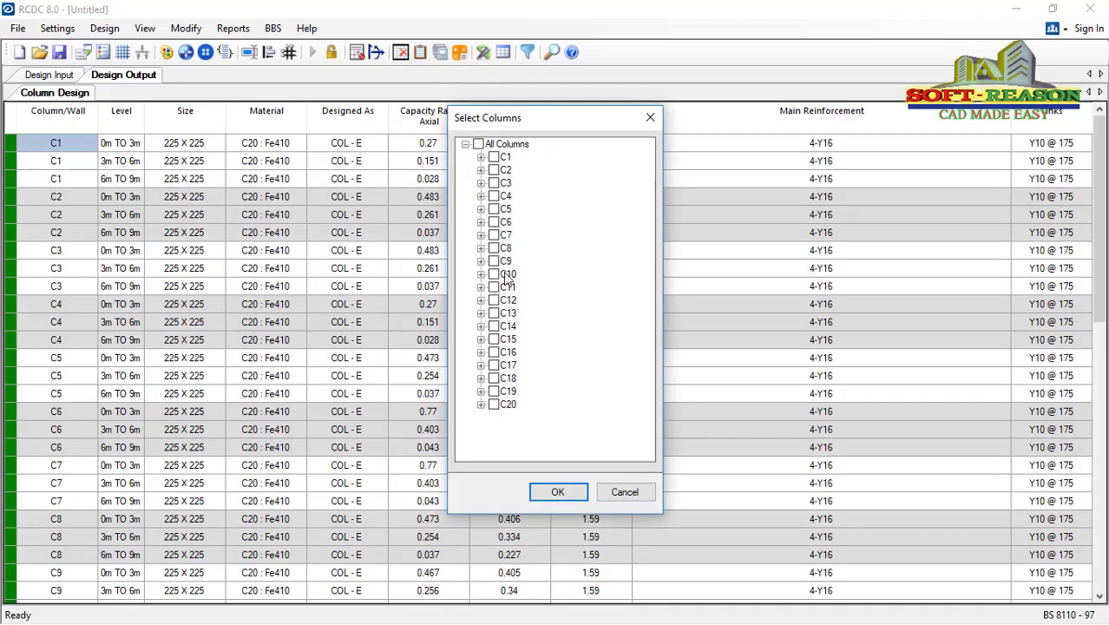
{"action": "left_click", "coordinate": [508, 160]}
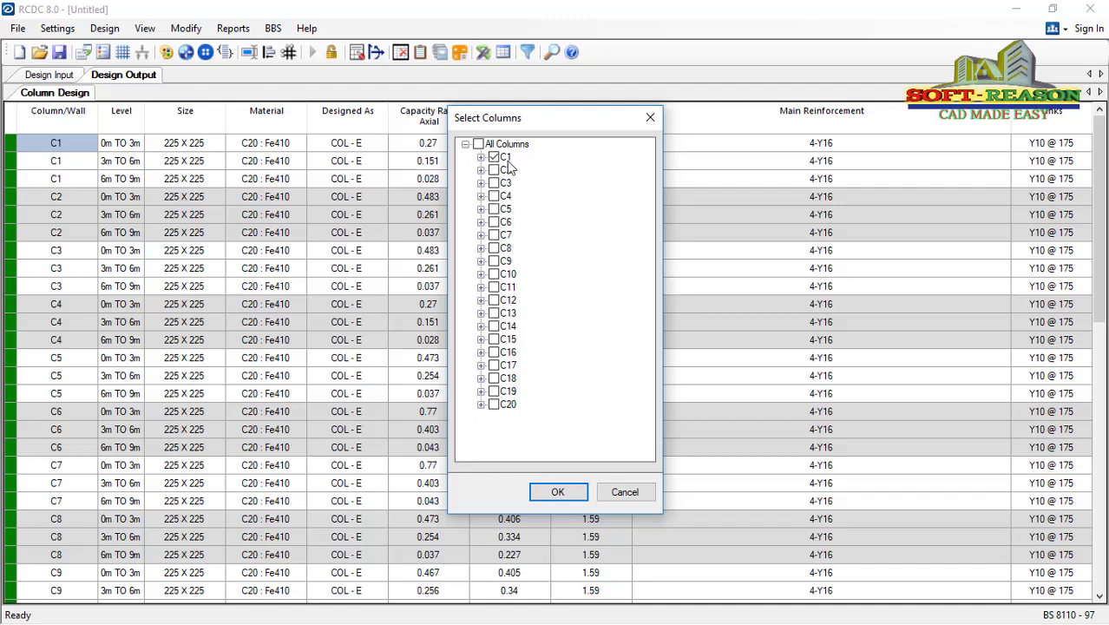
{"action": "left_click", "coordinate": [571, 496]}
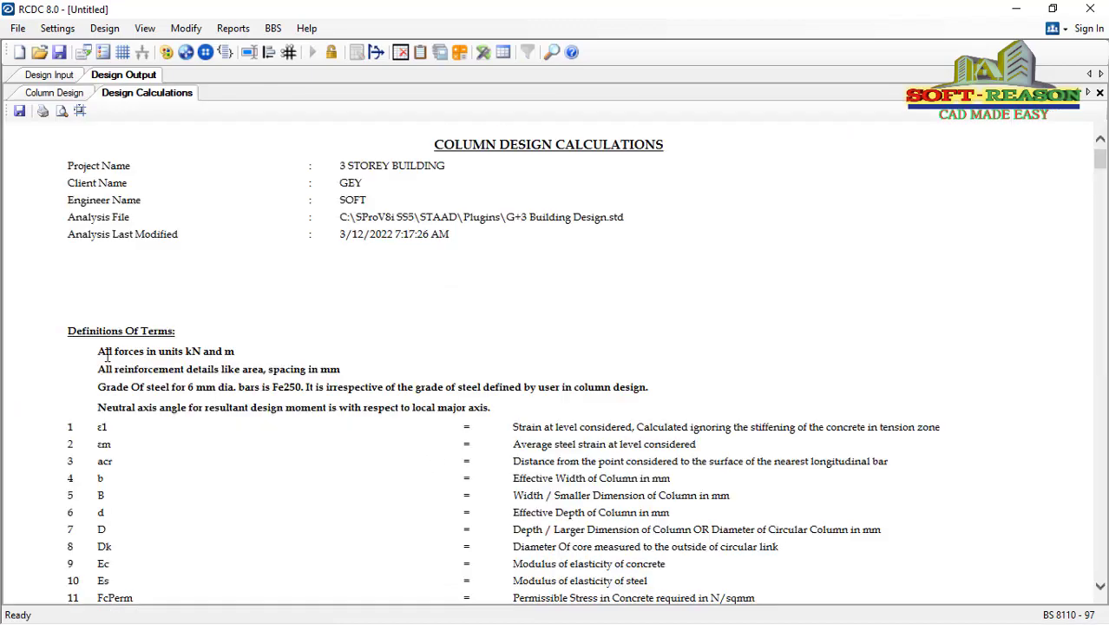
Read through column C1's design calculation report, including its eccentricity, slenderness, moment capacity and shear checks
{"action": "scroll", "coordinate": [412, 211], "scroll_direction": "down", "scroll_amount": 20}
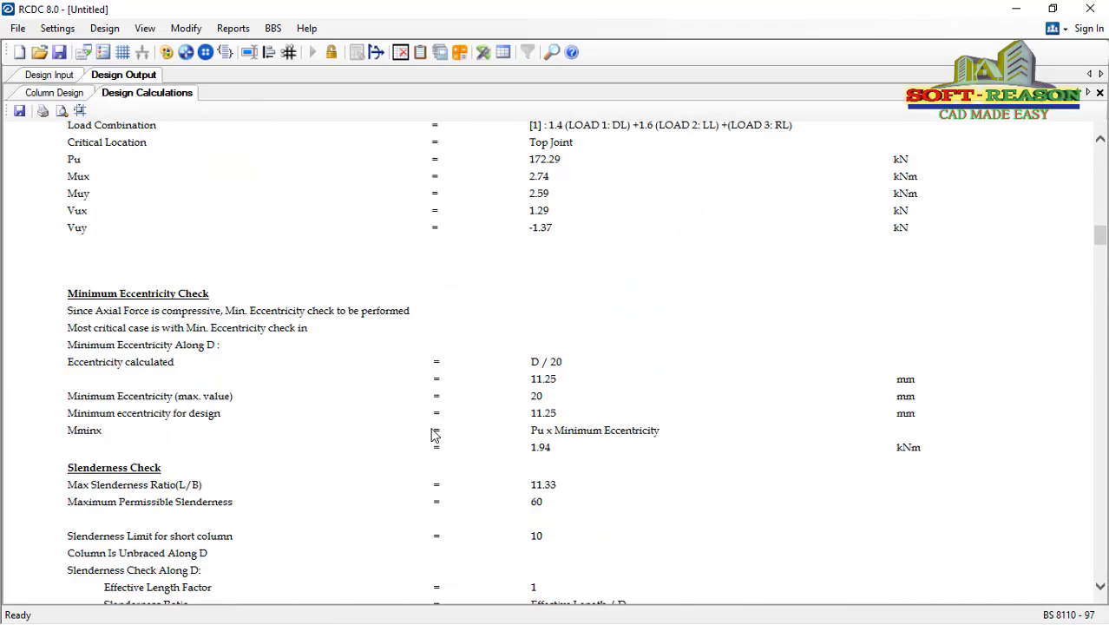
{"action": "scroll", "coordinate": [439, 429], "scroll_direction": "down", "scroll_amount": 20}
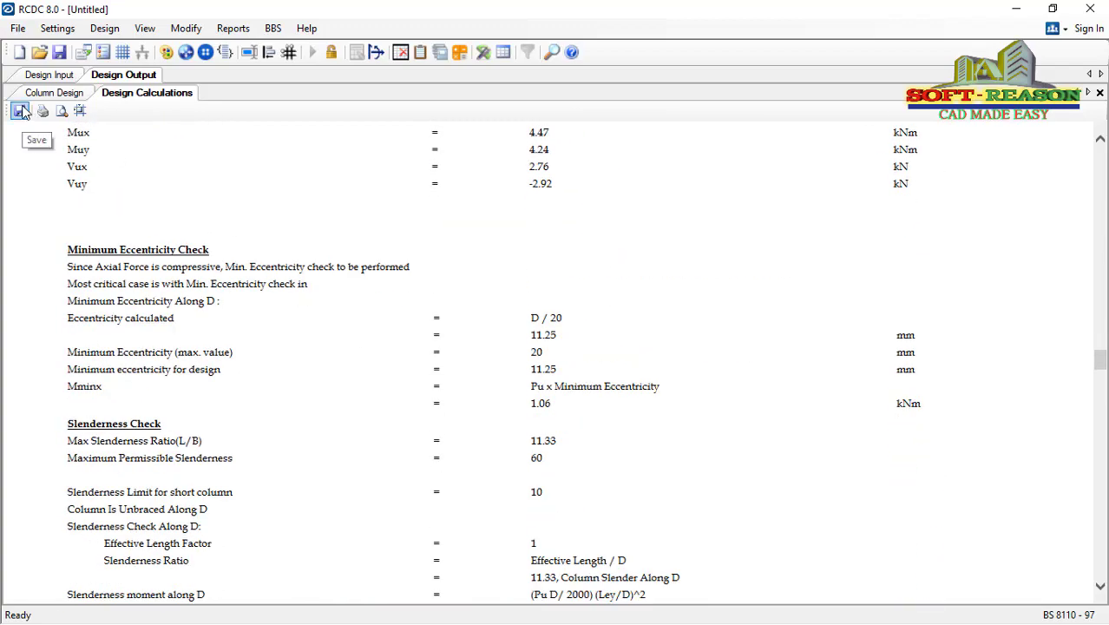
{"action": "scroll", "coordinate": [462, 475], "scroll_direction": "down", "scroll_amount": 10}
{"action": "scroll", "coordinate": [482, 477], "scroll_direction": "down", "scroll_amount": 18}
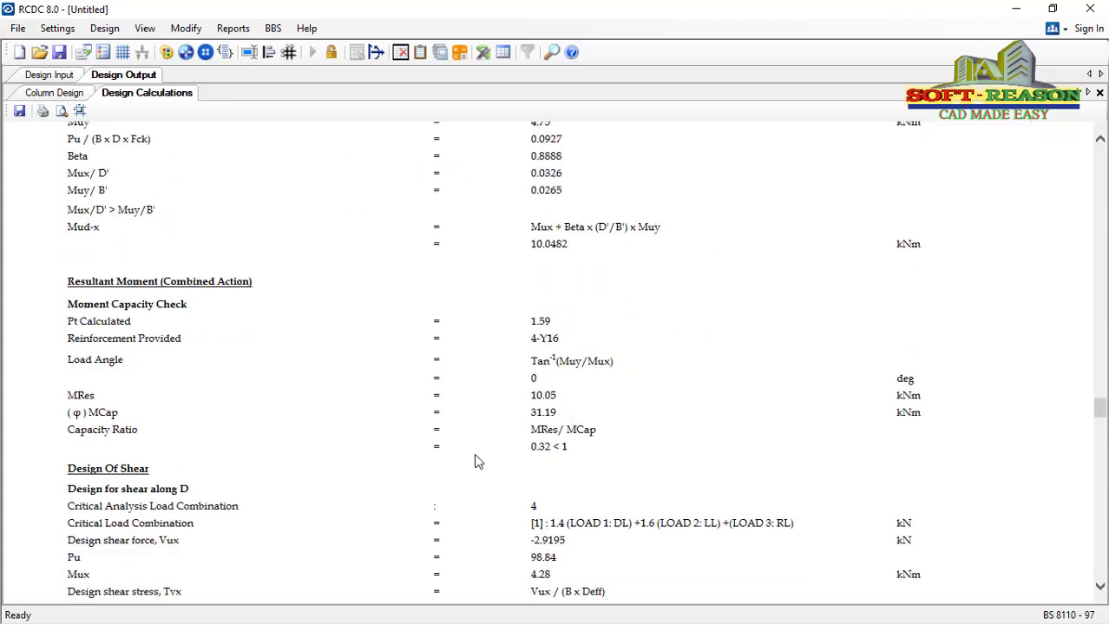
{"action": "scroll", "coordinate": [520, 542], "scroll_direction": "down", "scroll_amount": 15}
{"action": "scroll", "coordinate": [478, 316], "scroll_direction": "up", "scroll_amount": 20}
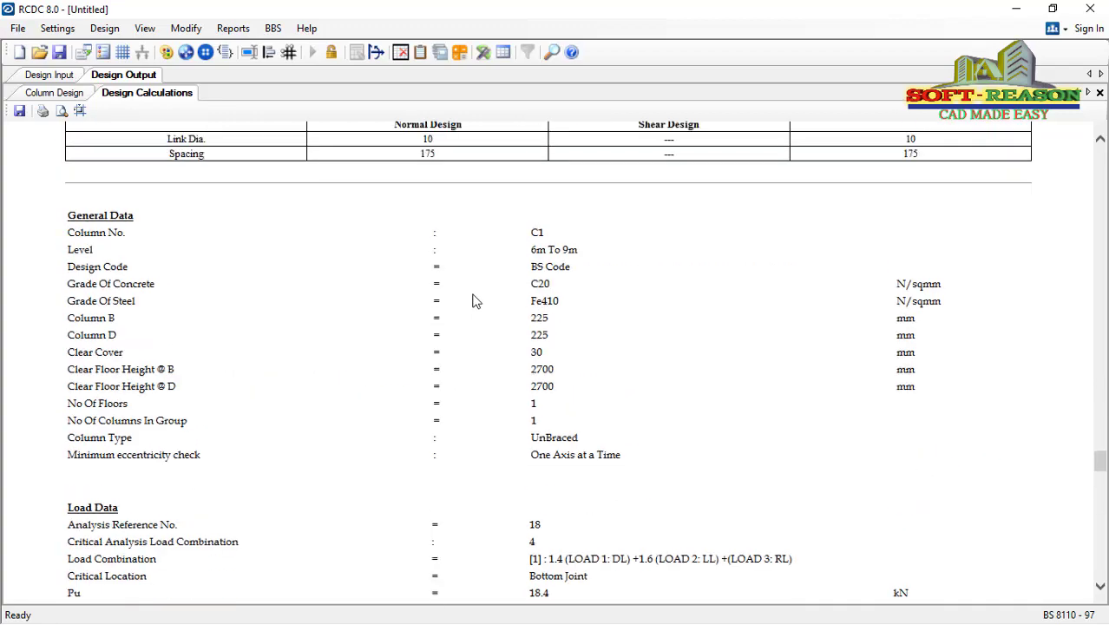
Return to the column design results and generate the detailed drawing for all columns from level 0m to 9m
{"action": "left_click", "coordinate": [61, 92]}
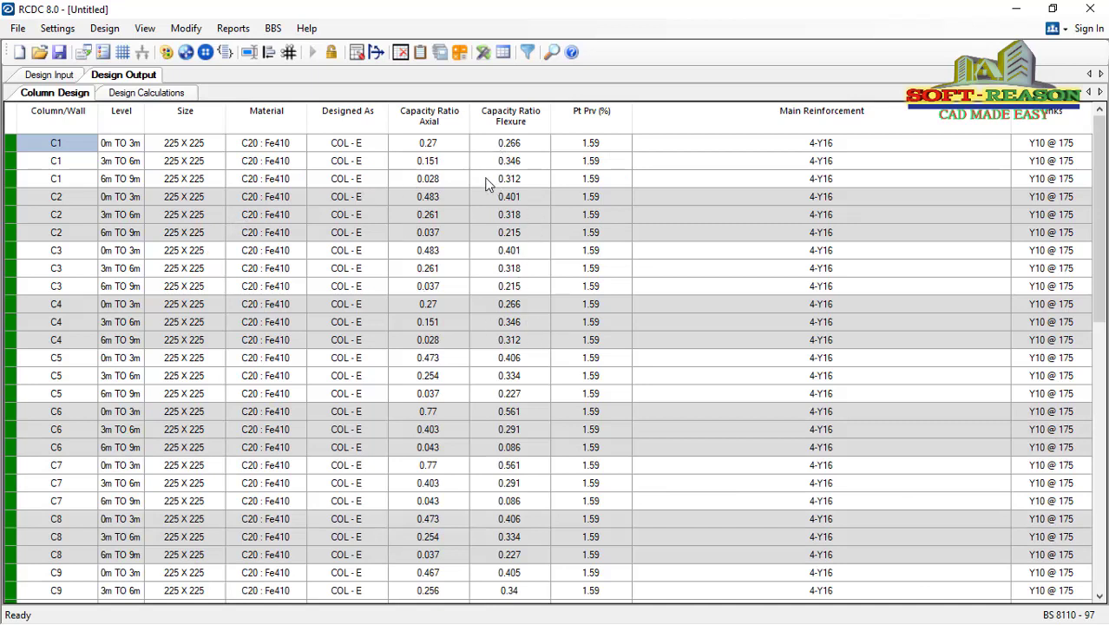
{"action": "left_click", "coordinate": [483, 53]}
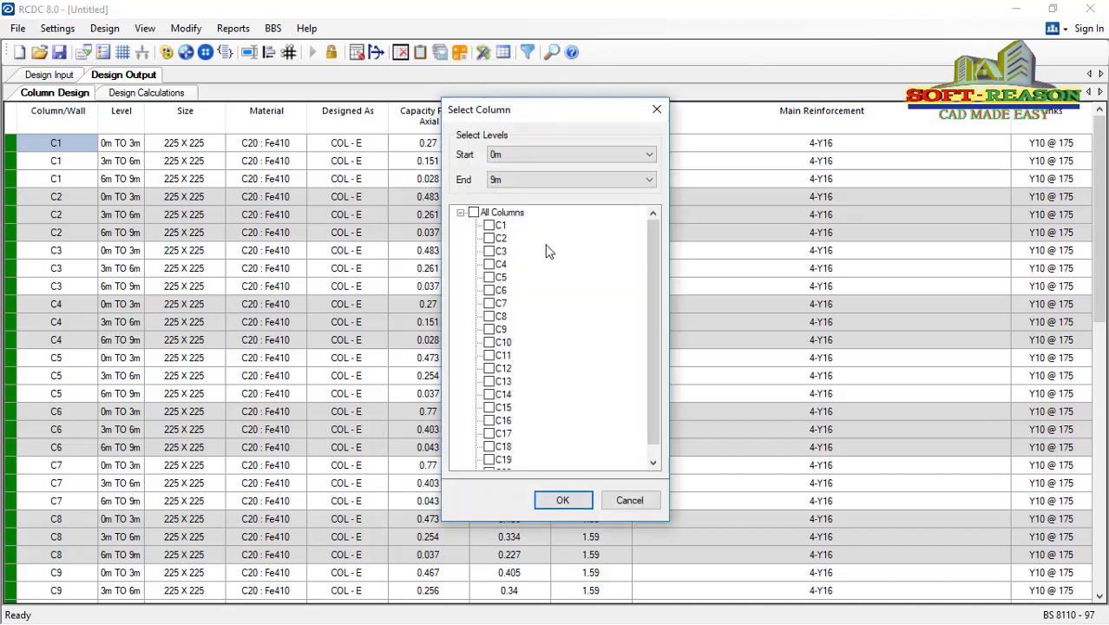
{"action": "left_click", "coordinate": [473, 212]}
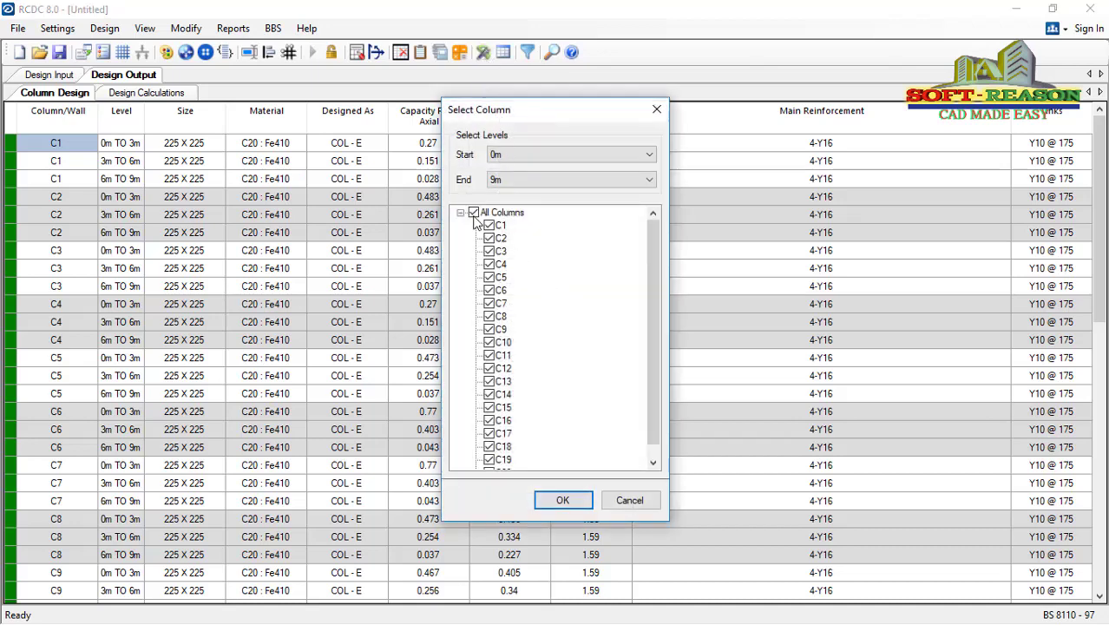
{"action": "left_click", "coordinate": [563, 500]}
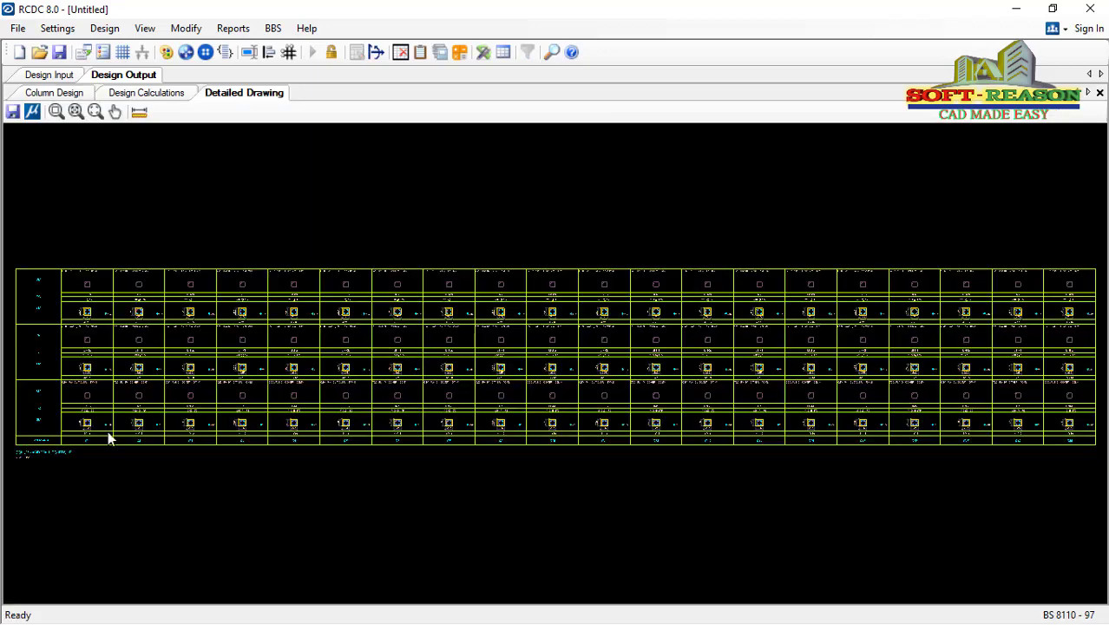
Examine the column sections, main bars and links of the first columns in the detailed drawing
{"action": "scroll", "coordinate": [76, 354], "scroll_direction": "up", "scroll_amount": 6}
{"action": "scroll", "coordinate": [98, 379], "scroll_direction": "up", "scroll_amount": 8}
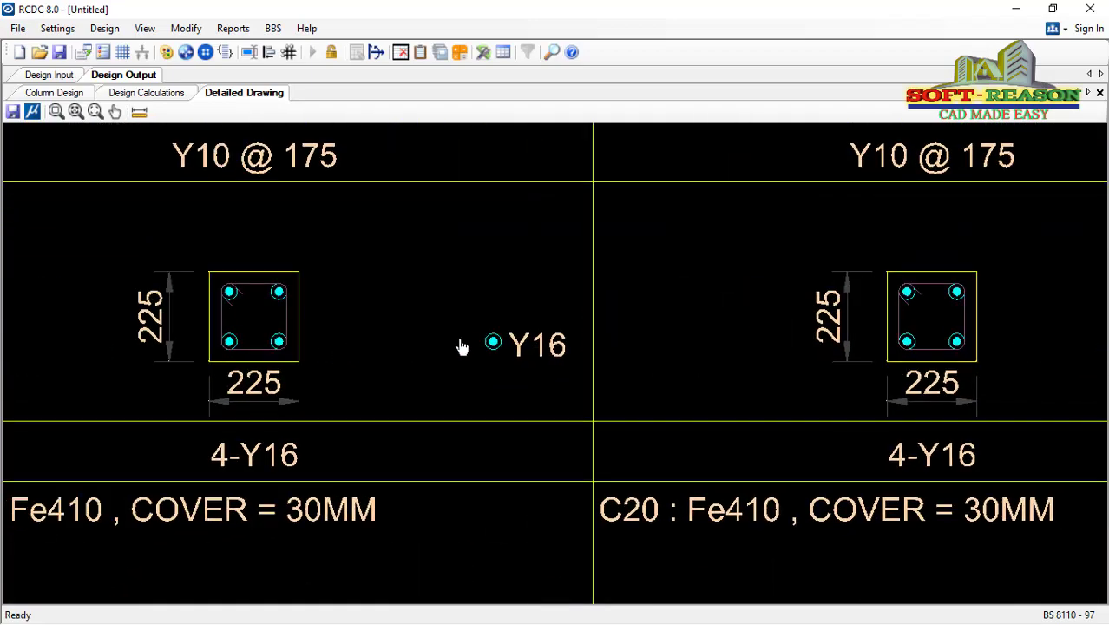
{"action": "middle_click_drag", "start_coordinate": [434, 350], "coordinate": [661, 328]}
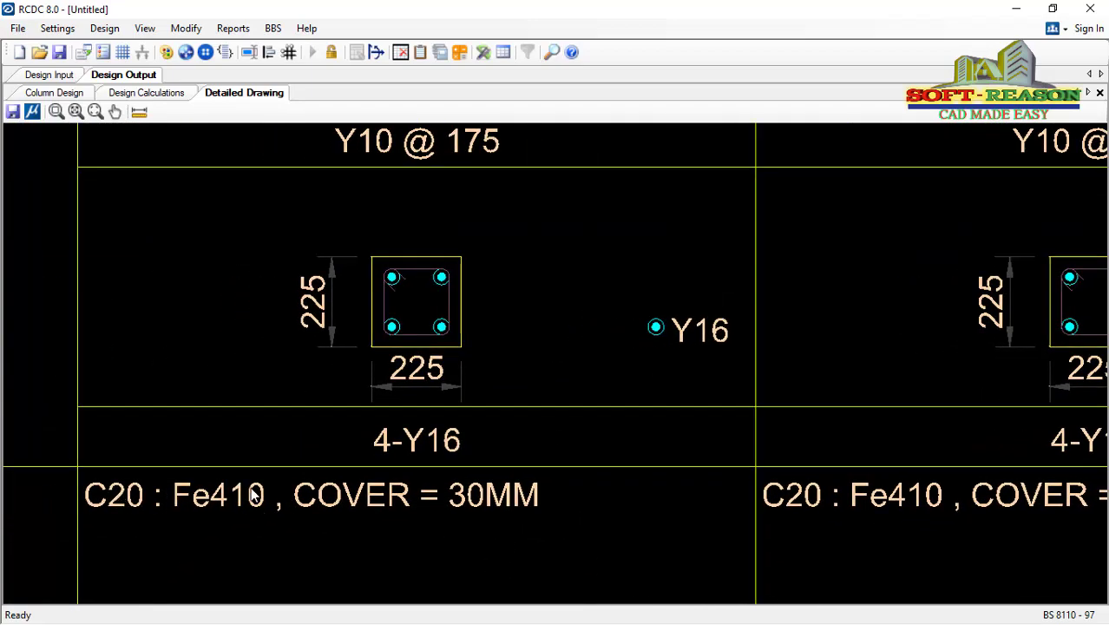
{"action": "scroll", "coordinate": [441, 312], "scroll_direction": "up", "scroll_amount": 1}
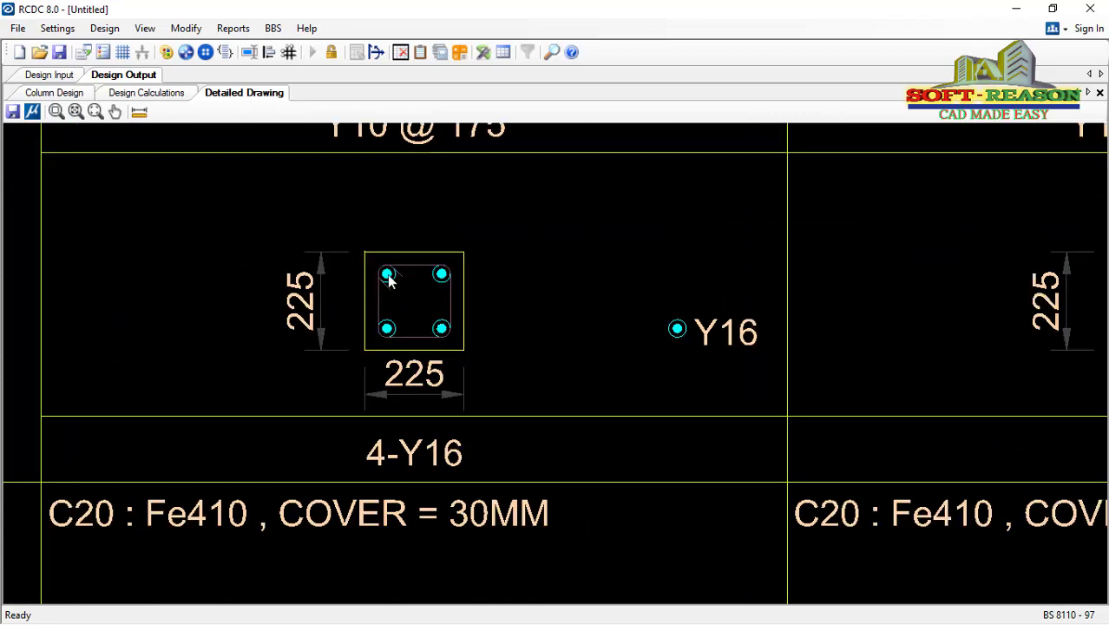
{"action": "scroll", "coordinate": [320, 292], "scroll_direction": "down", "scroll_amount": 6}
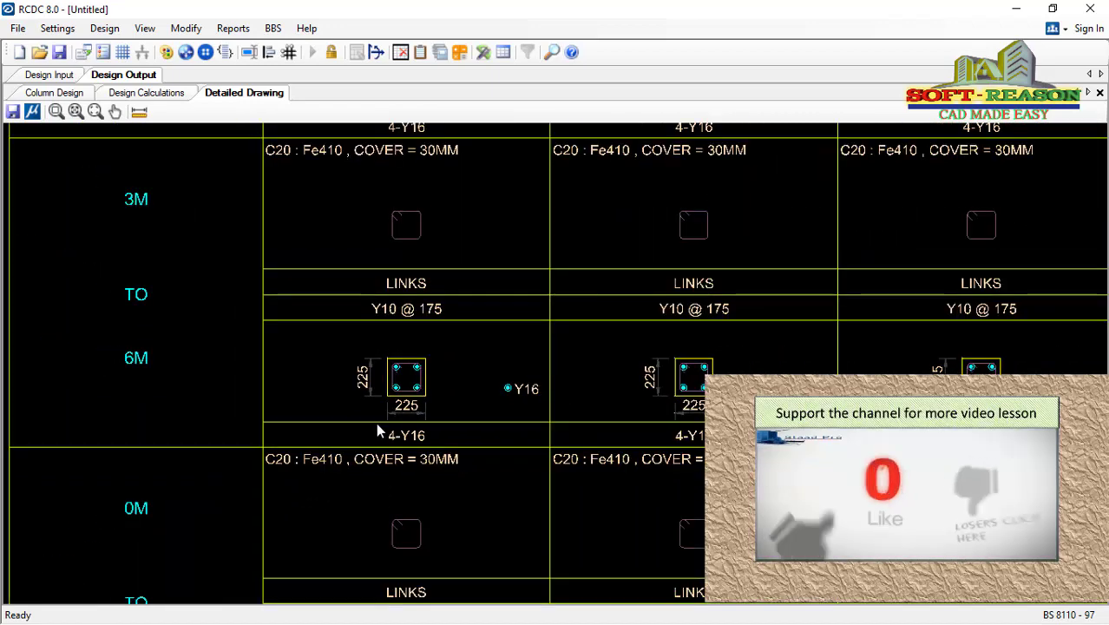
{"action": "scroll", "coordinate": [388, 446], "scroll_direction": "down", "scroll_amount": 3}
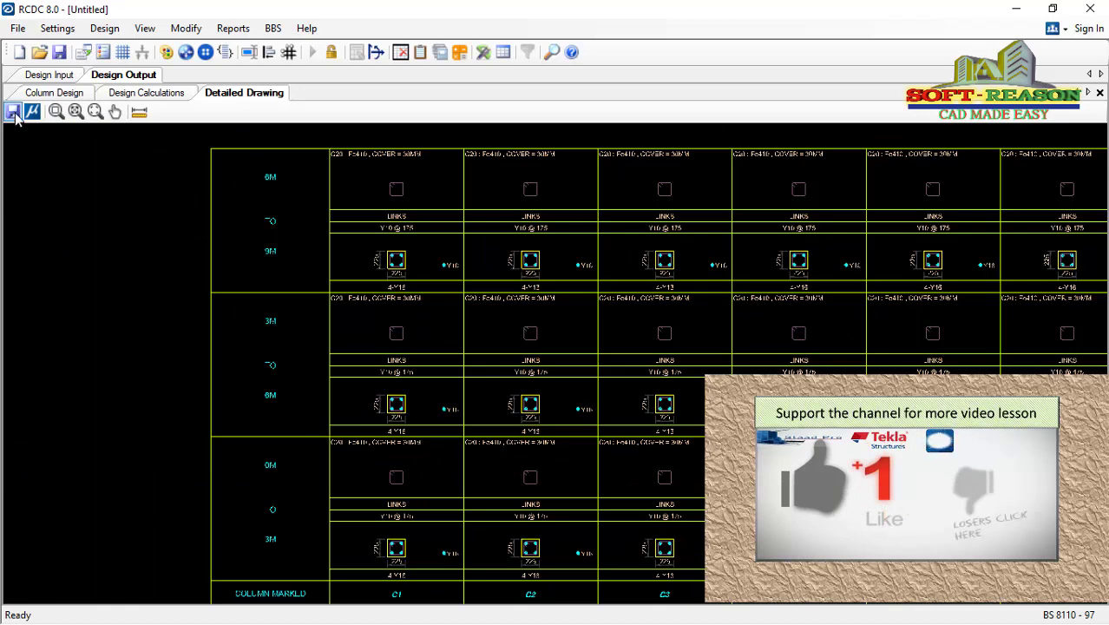
Try to export the detailed drawing, and save the project as COLUMN DESIGN in the Plugins folder
{"action": "left_click", "coordinate": [12, 113]}
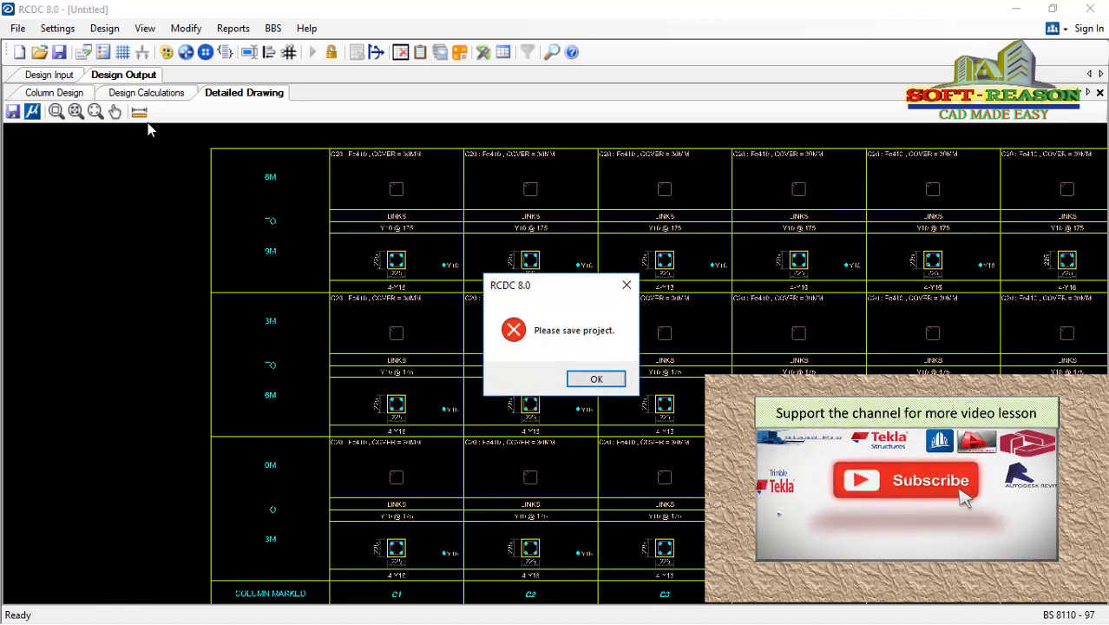
{"action": "left_click", "coordinate": [596, 379]}
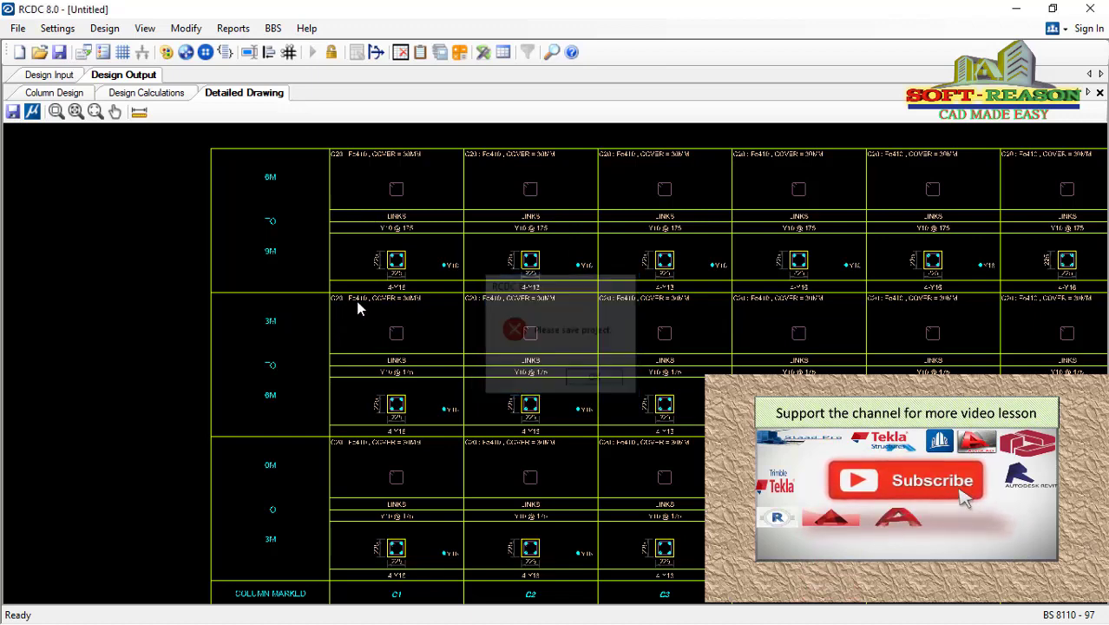
{"action": "left_click", "coordinate": [60, 54]}
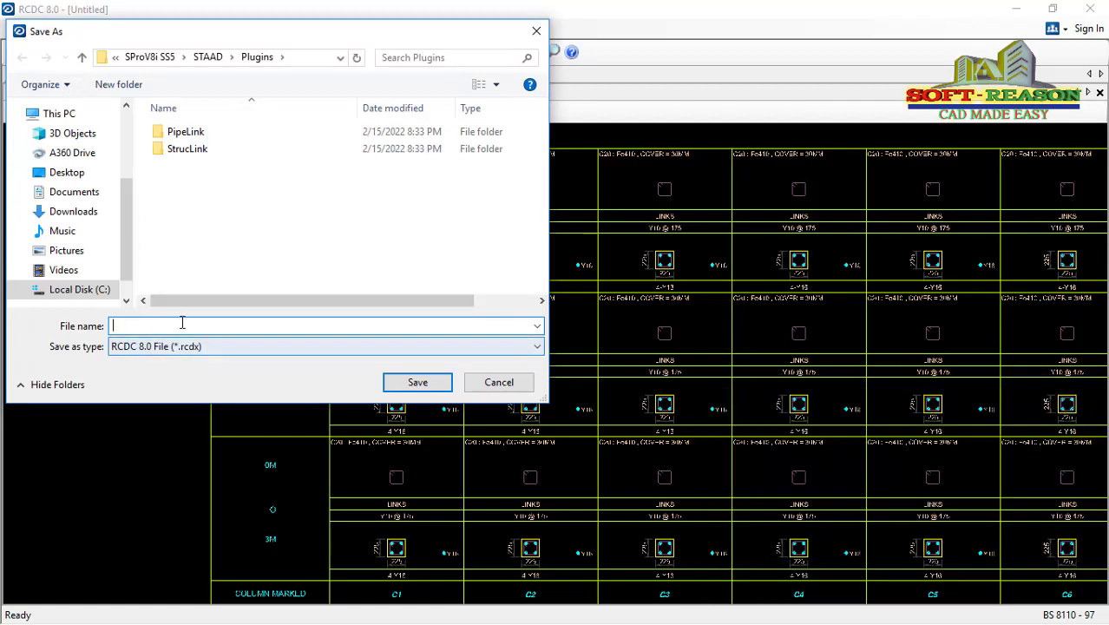
{"action": "type", "text": "COLUMN DESIGN"}
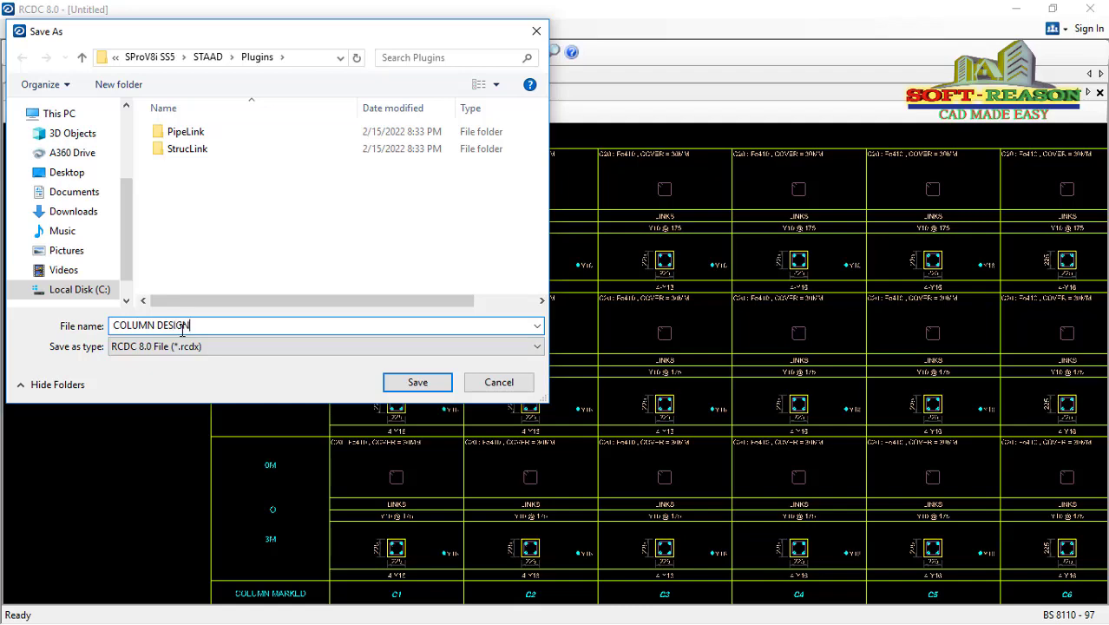
{"action": "left_click", "coordinate": [415, 383]}
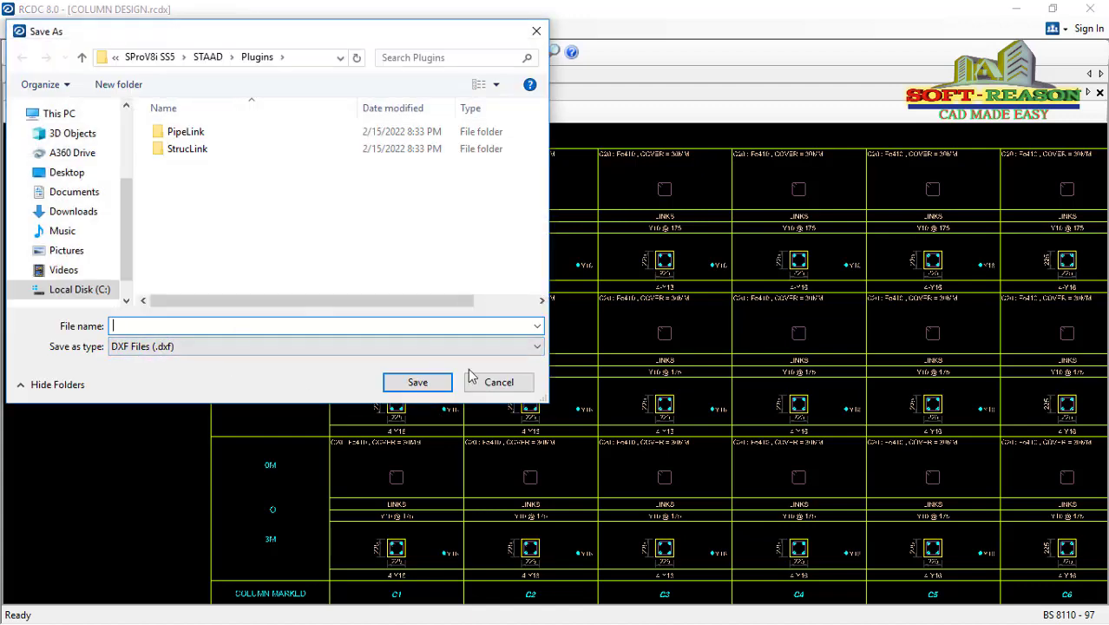
Cancel the DXF export of the detailed drawing and look over the column and wall schedule
{"action": "left_click", "coordinate": [513, 391]}
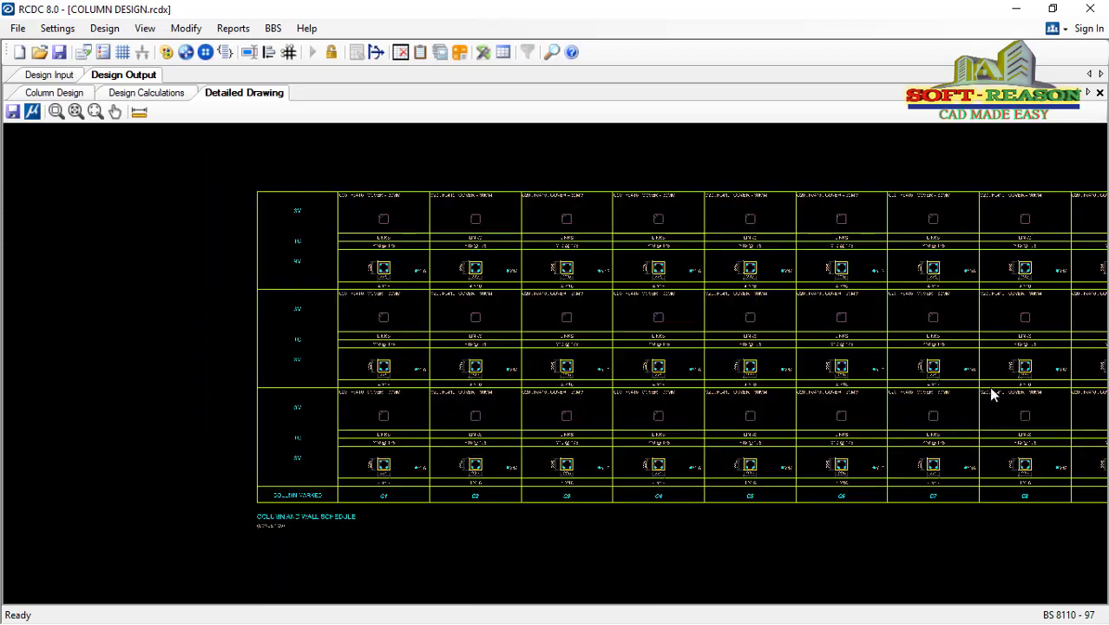
{"action": "scroll", "coordinate": [1006, 392], "scroll_direction": "up", "scroll_amount": 2}
{"action": "mouse_move", "coordinate": [1015, 400]}
{"action": "middle_mouse_down"}
{"action": "mouse_move", "coordinate": [594, 322]}
{"action": "mouse_move", "coordinate": [589, 300]}
{"action": "middle_mouse_up"}
{"action": "scroll", "coordinate": [621, 310], "scroll_direction": "down", "scroll_amount": 1}
{"action": "scroll", "coordinate": [620, 310], "scroll_direction": "down", "scroll_amount": 1}
{"action": "scroll", "coordinate": [439, 357], "scroll_direction": "down", "scroll_amount": 1}
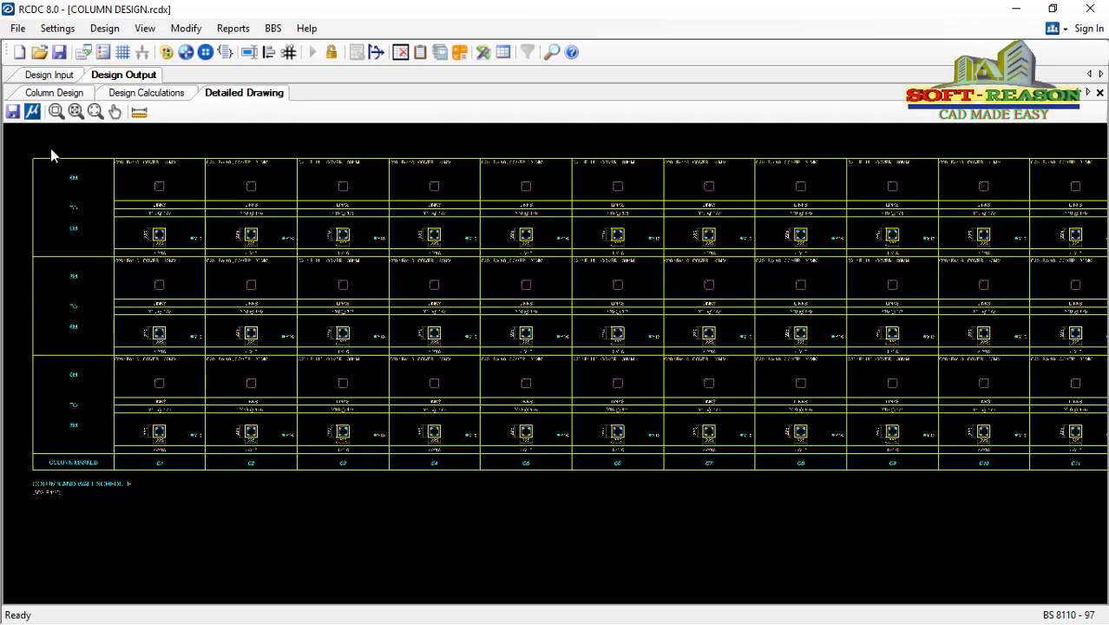
Start a new project called 3 STOREY BUILDING, fill in the client and engineer names, and choose the BS 8110 - 97 design code
{"action": "left_click", "coordinate": [18, 53]}
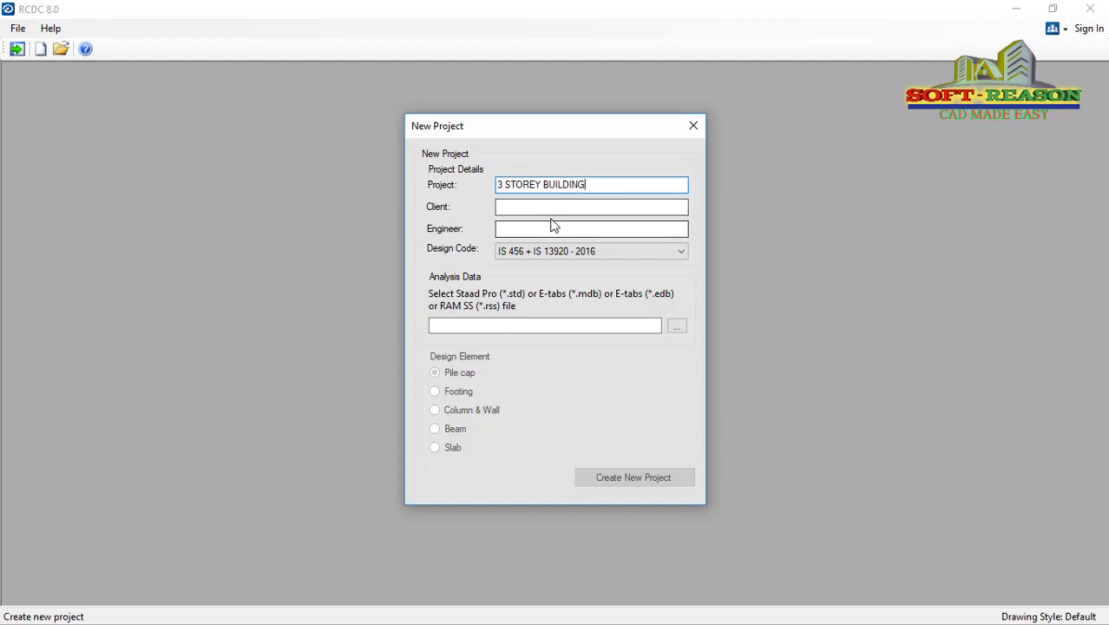
{"action": "left_click", "coordinate": [547, 208]}
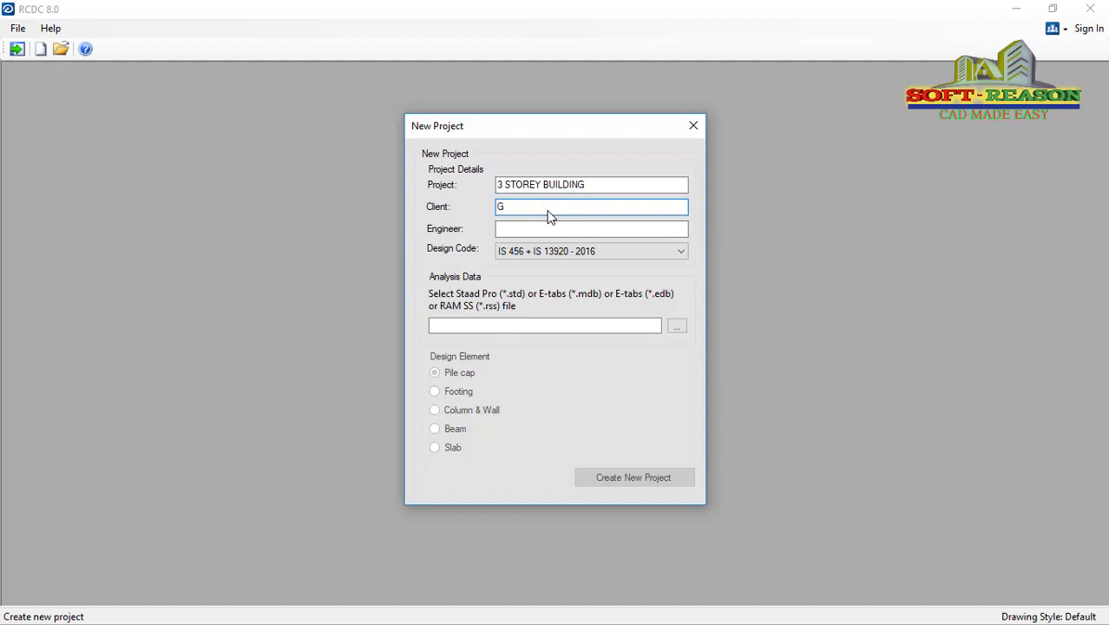
{"action": "left_click", "coordinate": [527, 234]}
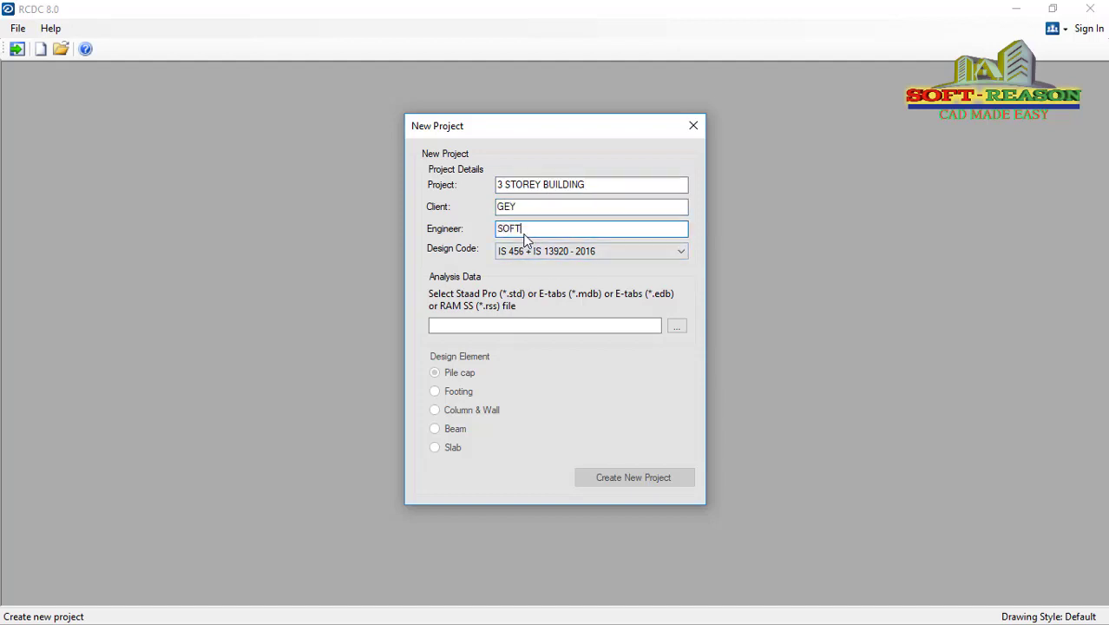
{"action": "key", "text": "Tab"}
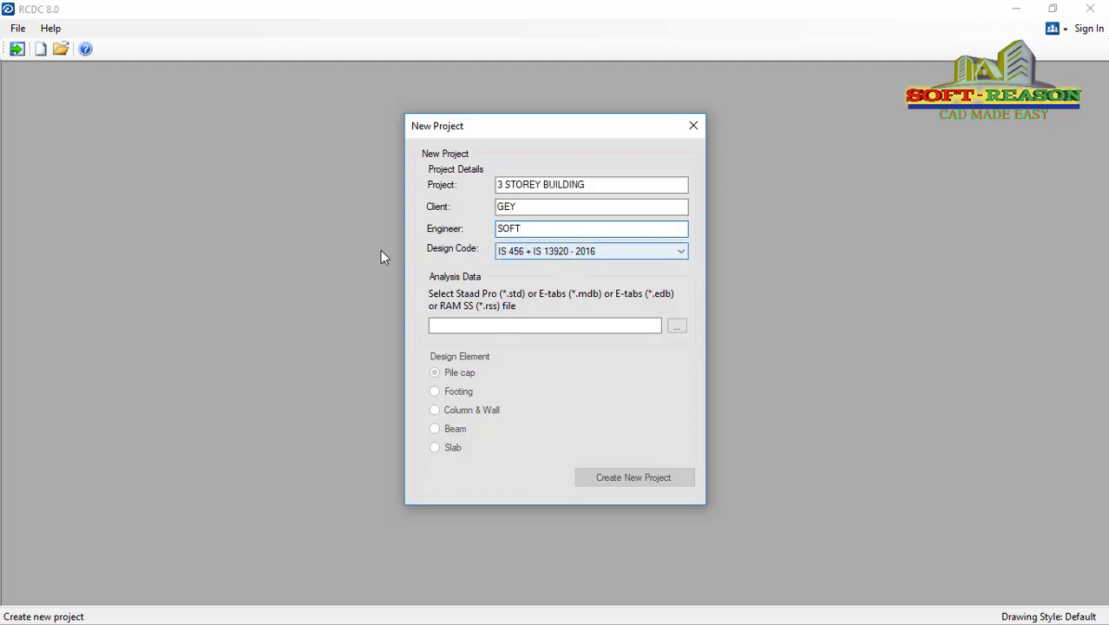
{"action": "left_click", "coordinate": [653, 253]}
{"action": "left_click", "coordinate": [527, 288]}
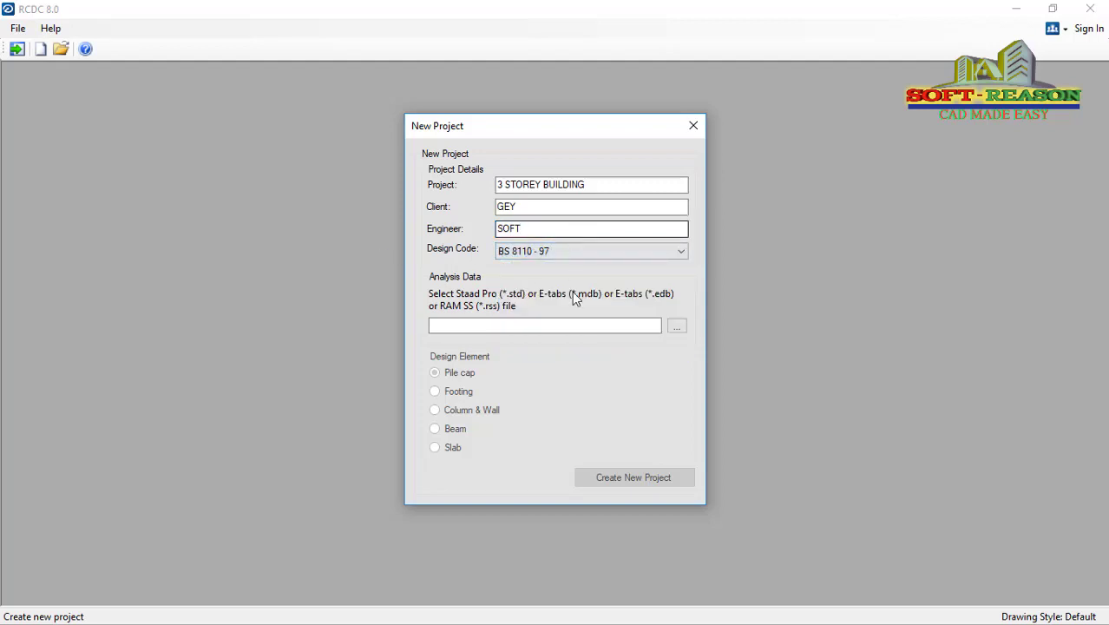
Load the analysis file G+3 Building Design.std and create the project for beam design at the 3m level
{"action": "left_click", "coordinate": [674, 326]}
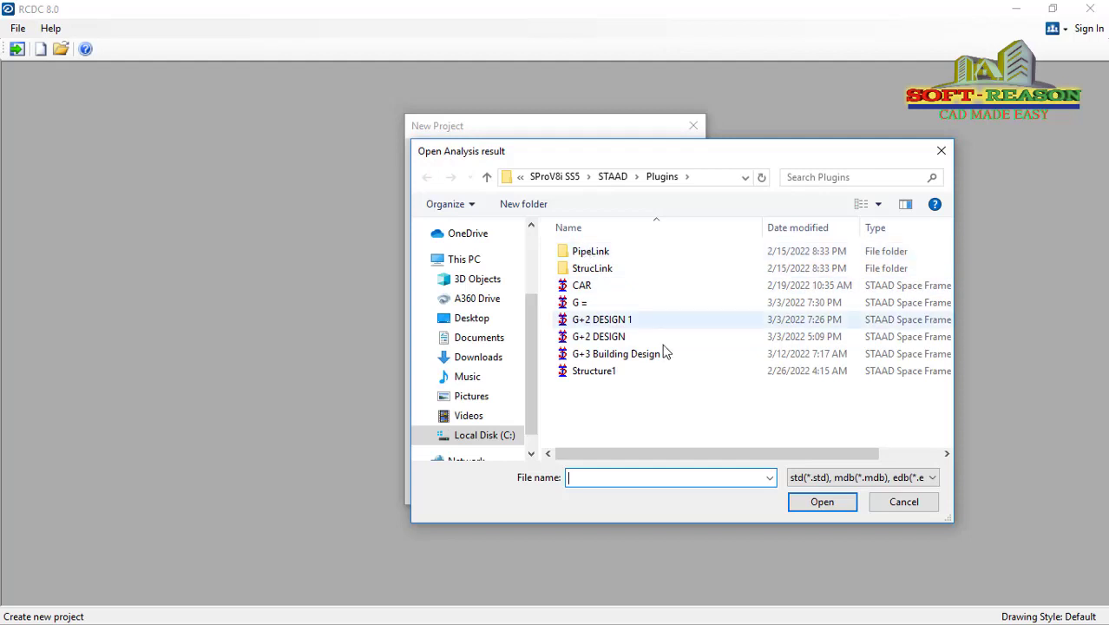
{"action": "double_click", "coordinate": [617, 363]}
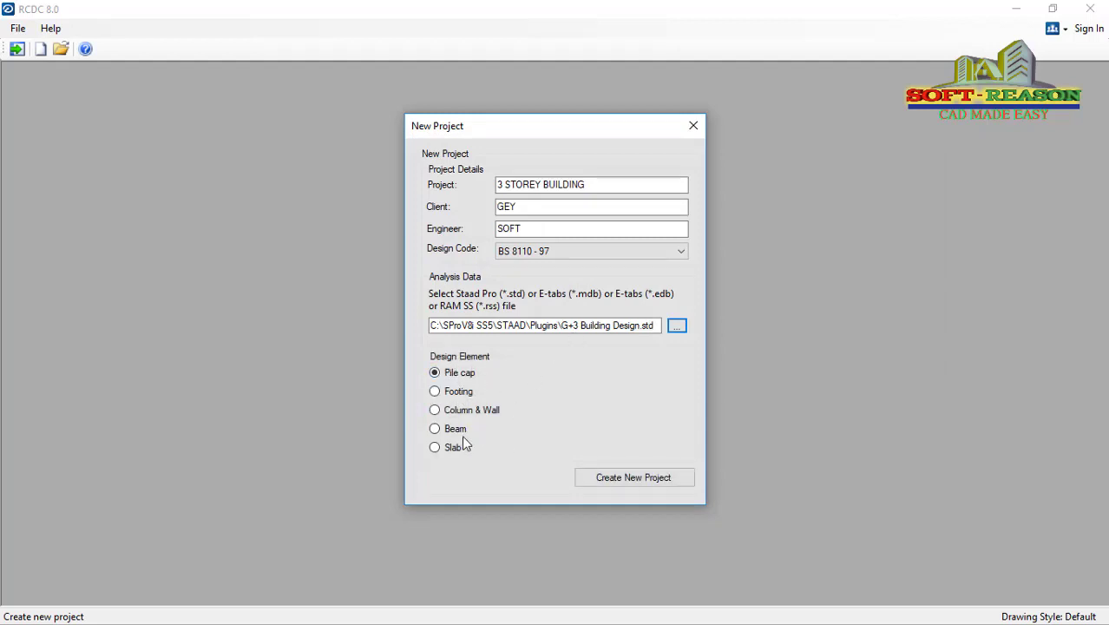
{"action": "left_click", "coordinate": [434, 429]}
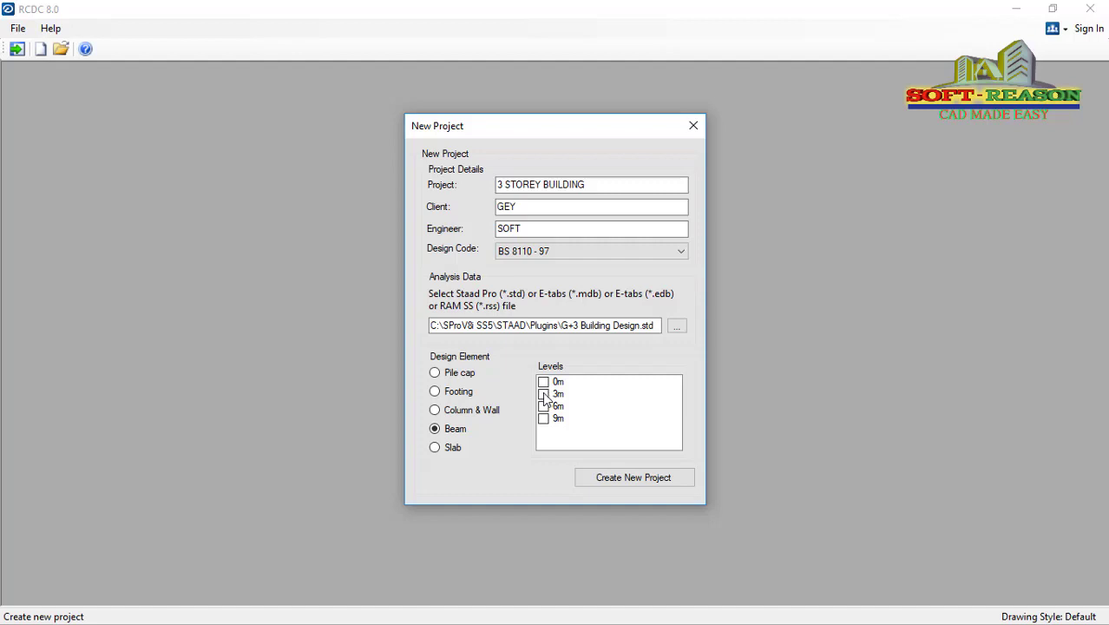
{"action": "left_click", "coordinate": [544, 397]}
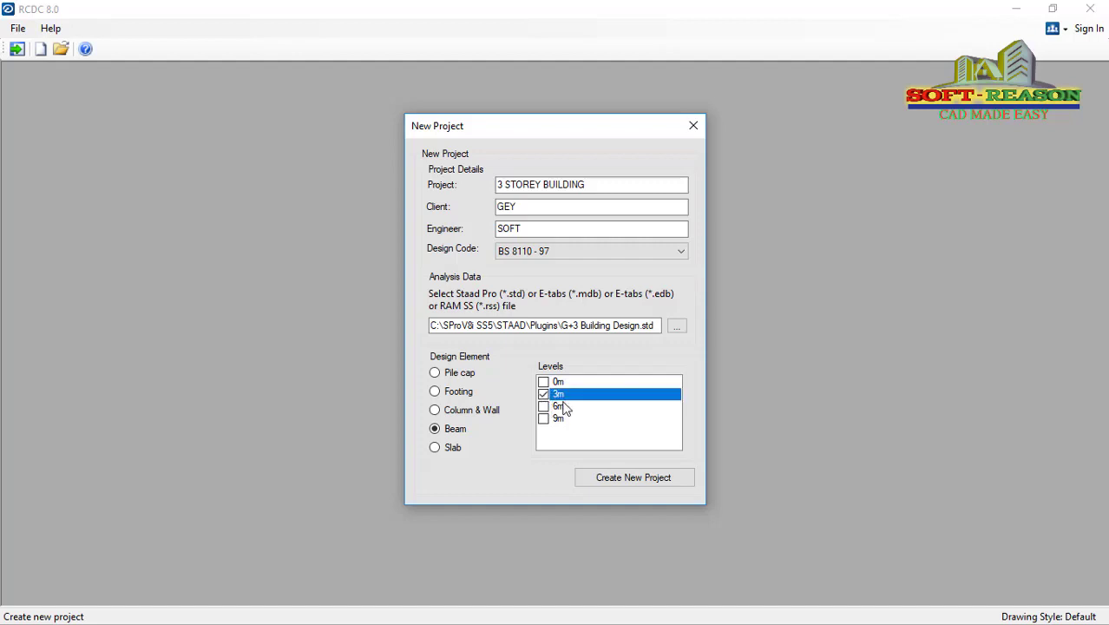
{"action": "left_click", "coordinate": [621, 481]}
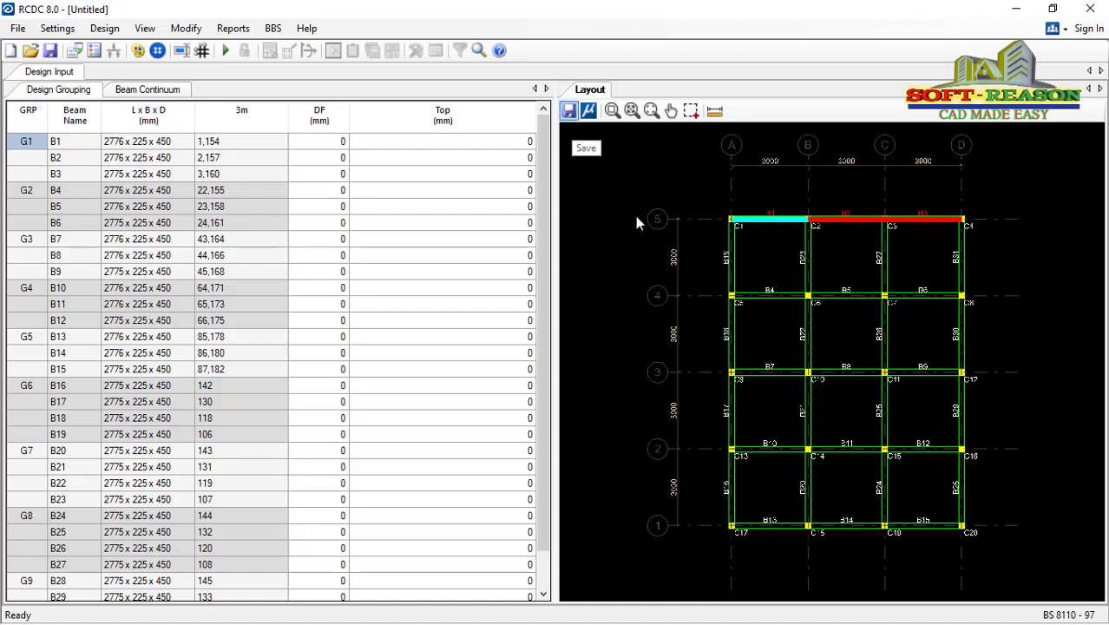
Save the project as FIERST FLOOR BEAM DESIGN in the Plugins folder, and review the beam continuum
{"action": "left_click", "coordinate": [50, 51]}
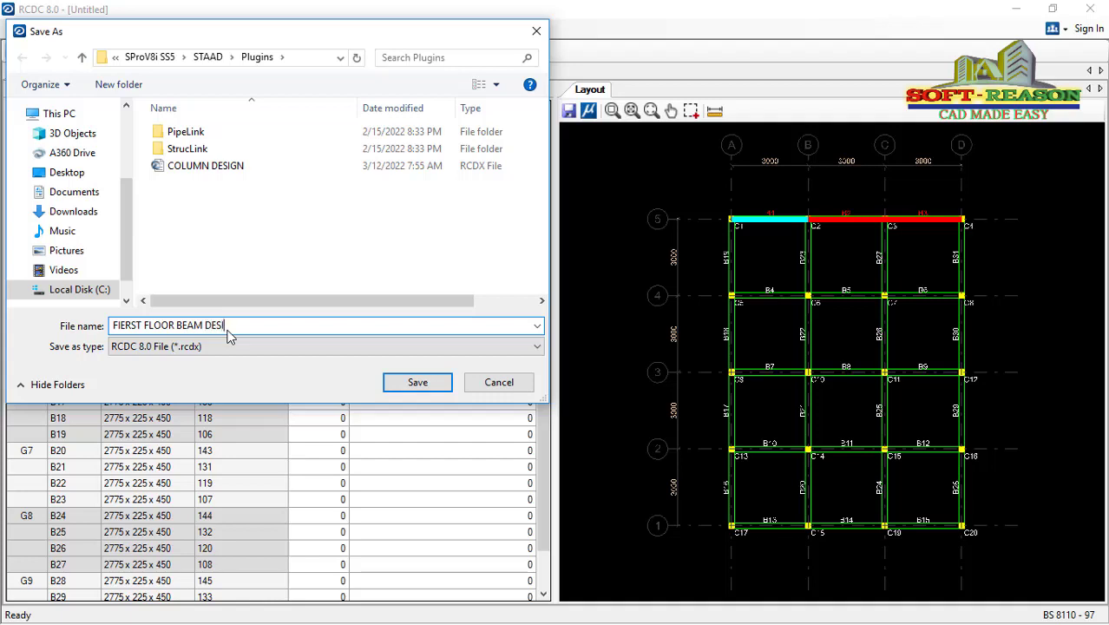
{"action": "left_click", "coordinate": [389, 380]}
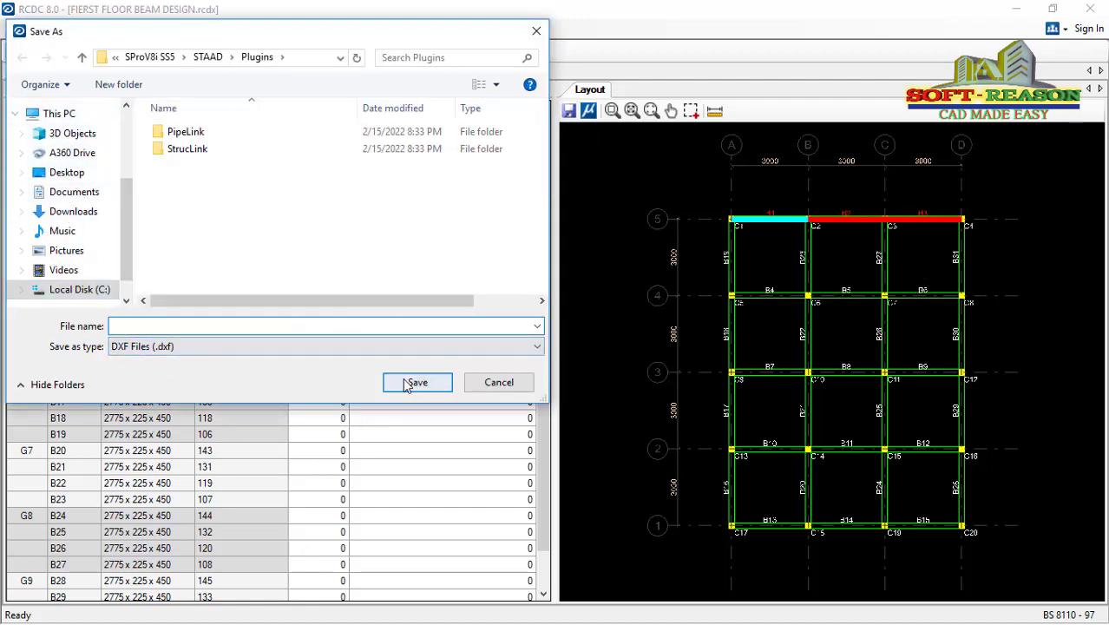
{"action": "left_click", "coordinate": [499, 382]}
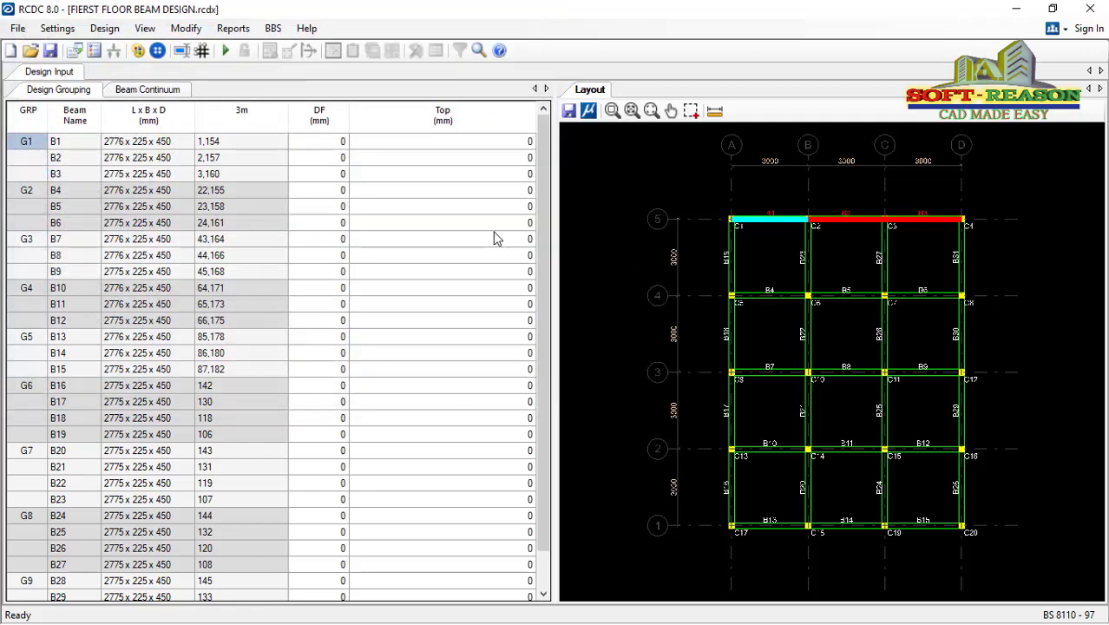
{"action": "left_click", "coordinate": [141, 91]}
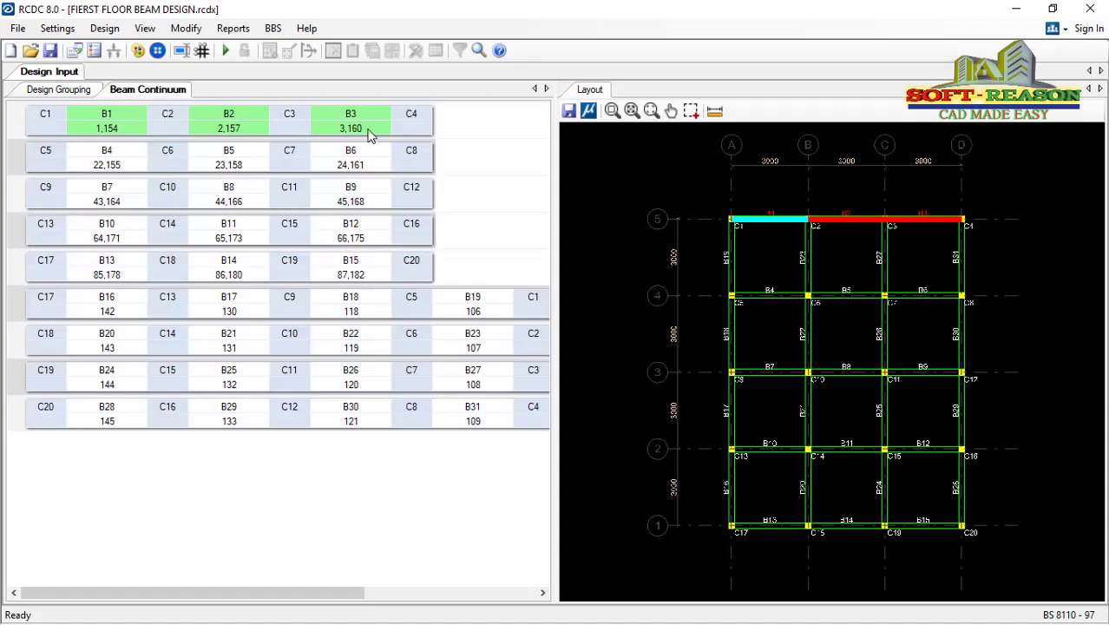
{"action": "left_click", "coordinate": [53, 90]}
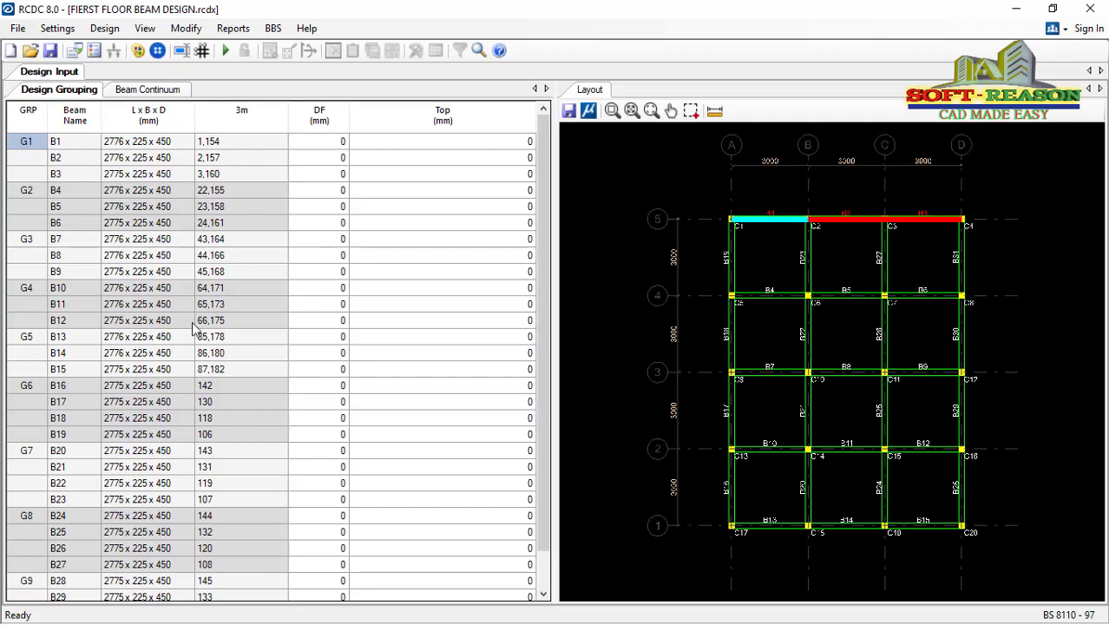
In the general and reinforcement settings, set the main steel rebar diameter to a minimum of 16 and a maximum of 32
{"action": "left_click", "coordinate": [57, 28]}
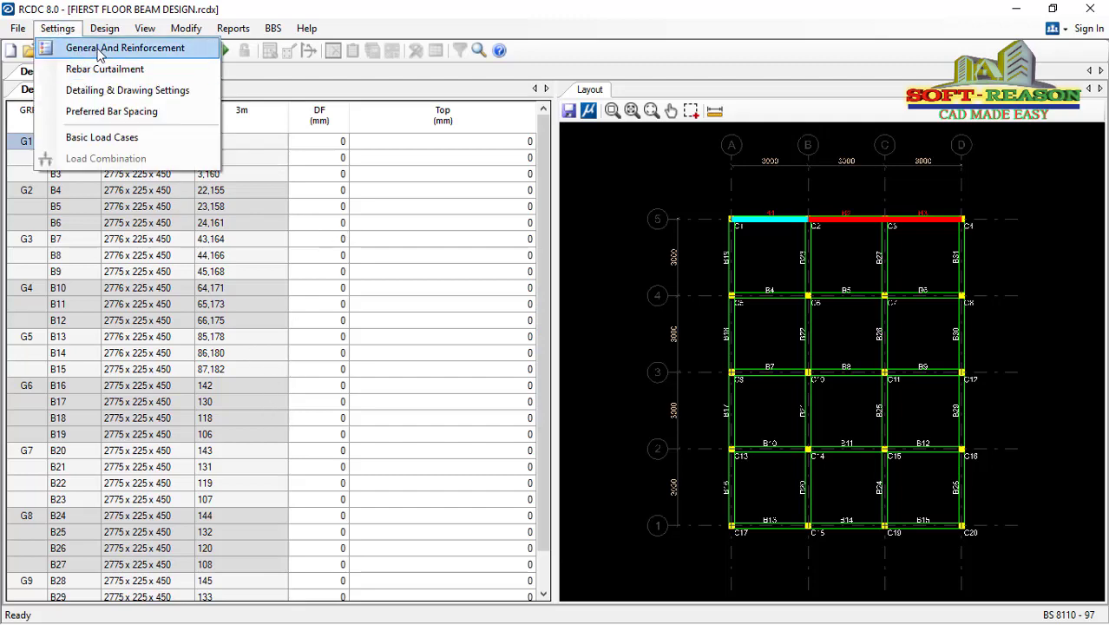
{"action": "left_click", "coordinate": [79, 52]}
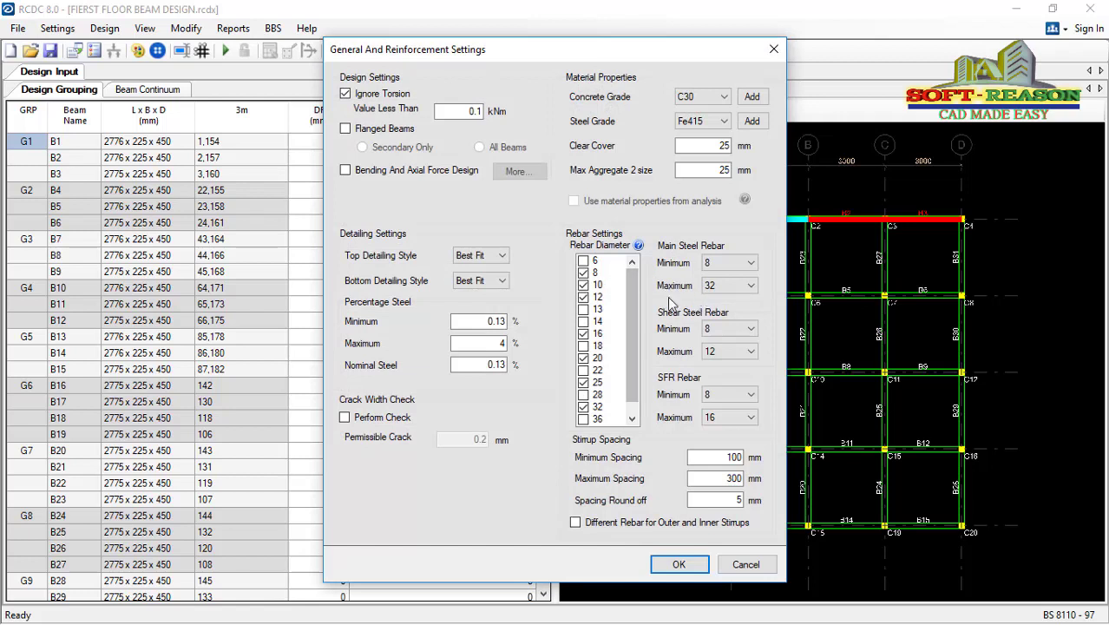
{"action": "left_click", "coordinate": [748, 264]}
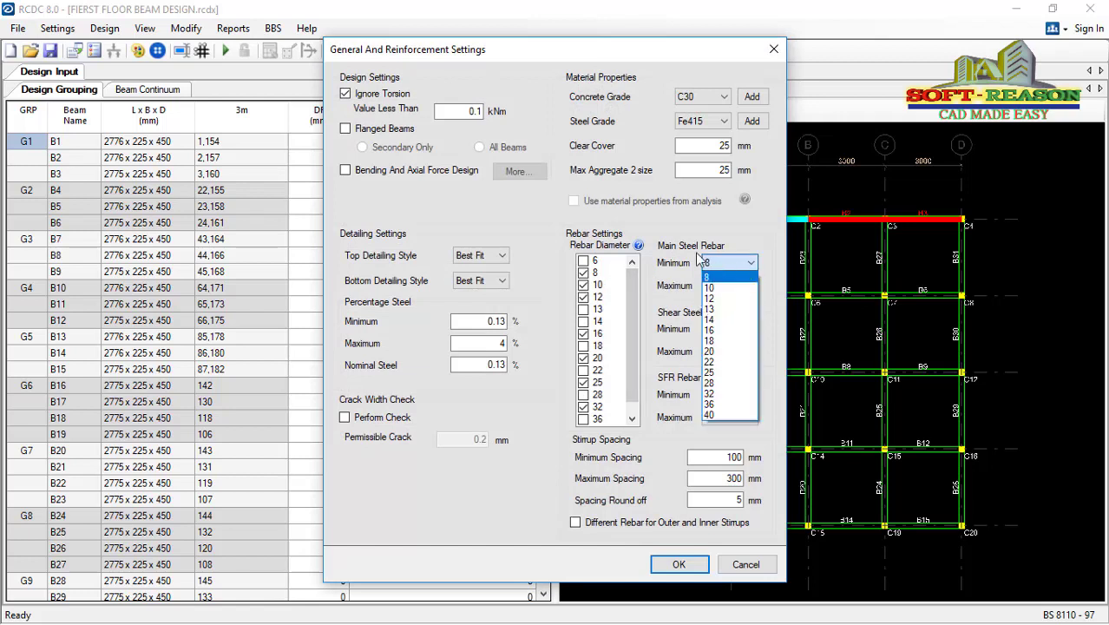
{"action": "left_click", "coordinate": [711, 330]}
{"action": "left_click", "coordinate": [720, 285]}
{"action": "left_click", "coordinate": [713, 418]}
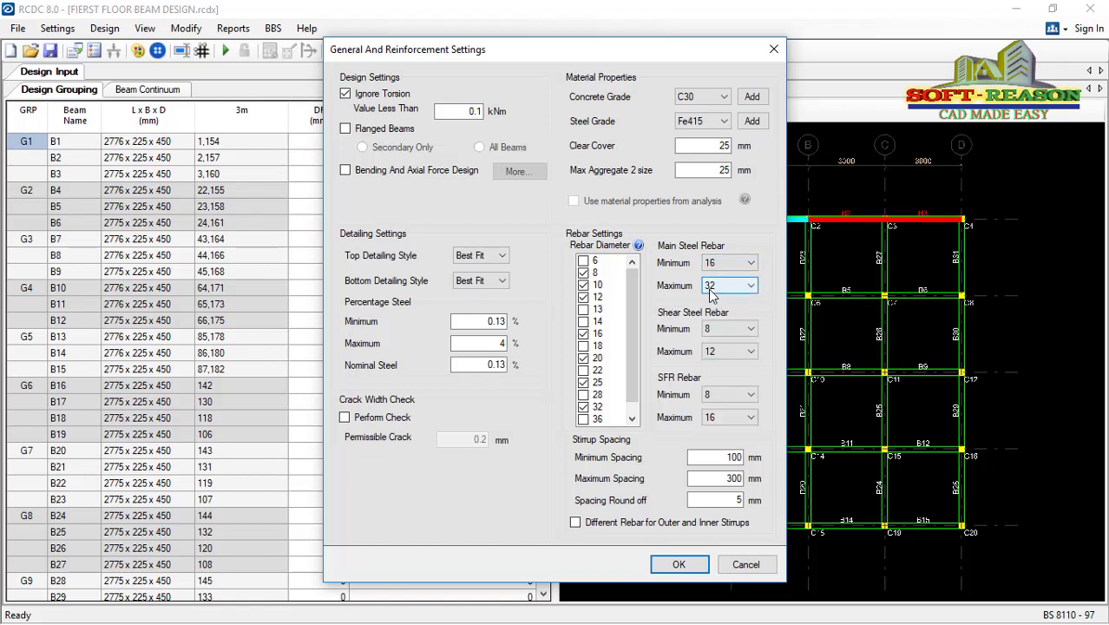
Set the minimum rebar diameter to 10 for both the shear steel and the SFR rebar
{"action": "left_click", "coordinate": [729, 330]}
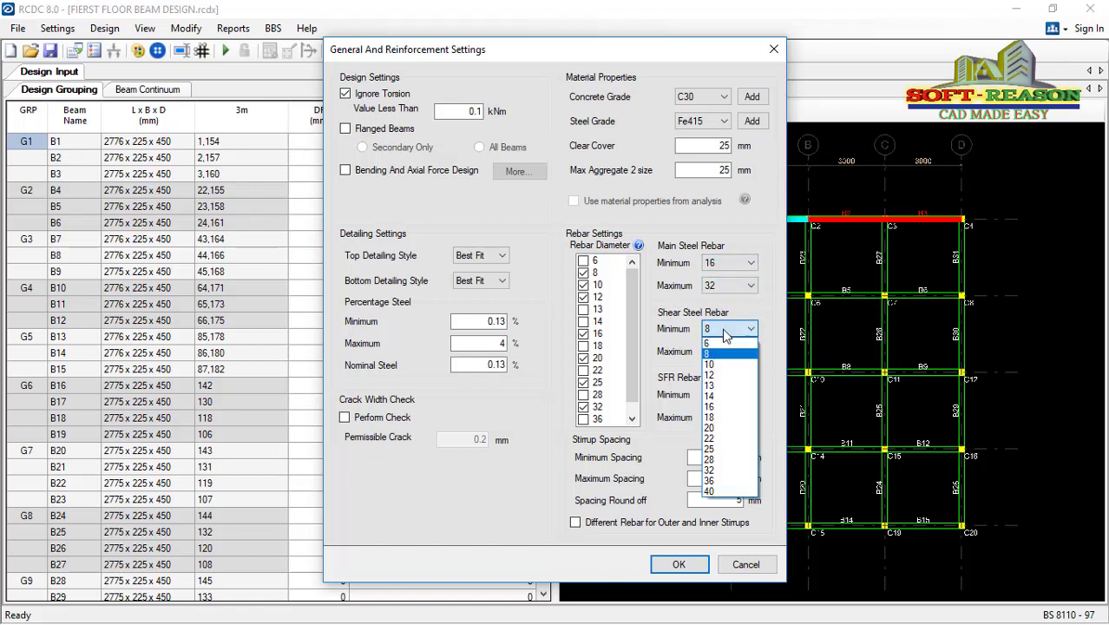
{"action": "left_click", "coordinate": [718, 365]}
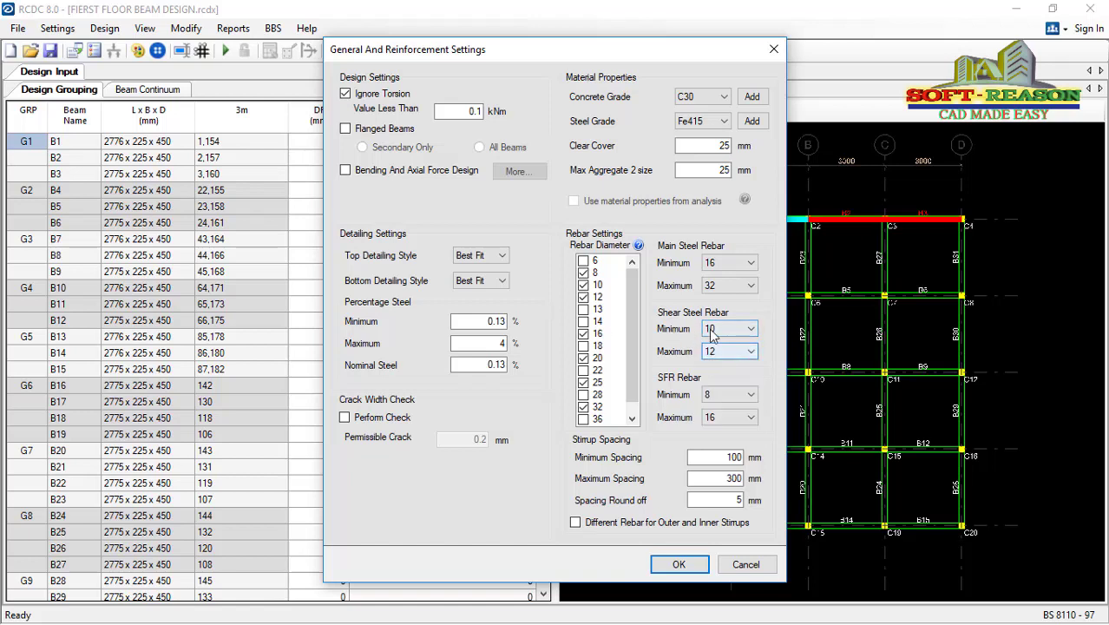
{"action": "left_click", "coordinate": [751, 395]}
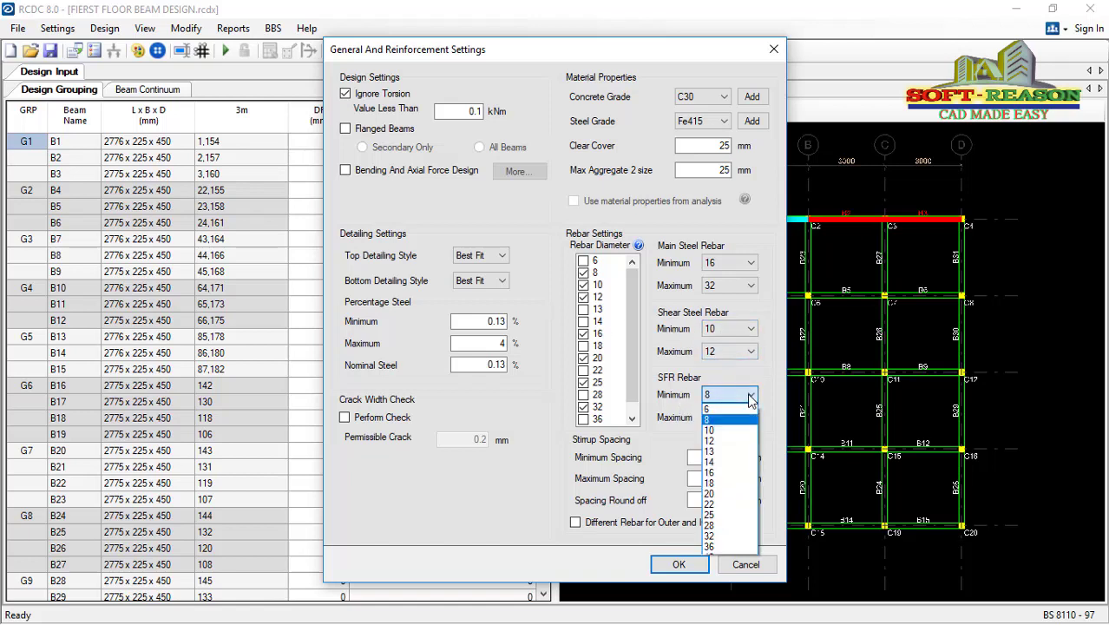
{"action": "left_click", "coordinate": [718, 430]}
{"action": "left_click", "coordinate": [707, 478]}
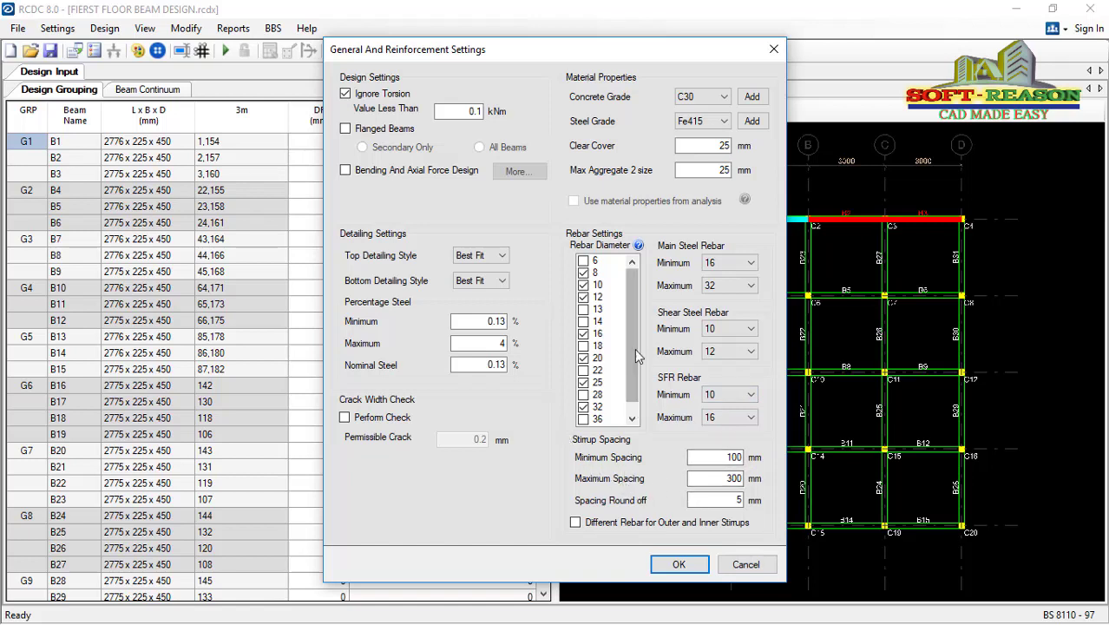
{"action": "scroll", "coordinate": [629, 369], "scroll_direction": "down", "scroll_amount": 1}
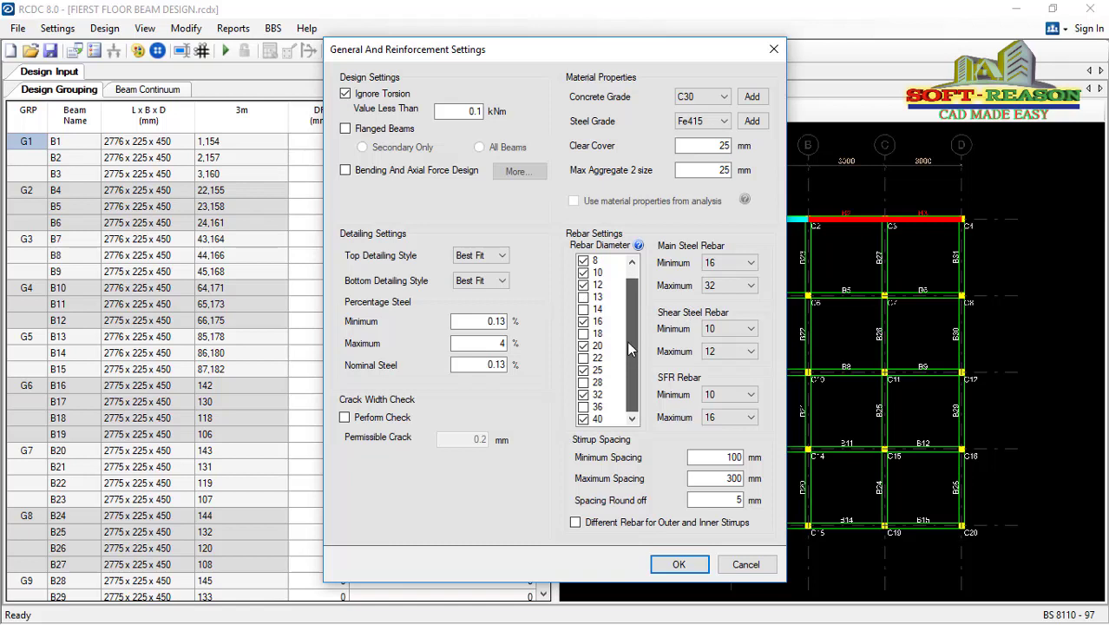
Set the concrete grade to C25 and the steel grade to Fe410 in the material properties
{"action": "left_click", "coordinate": [721, 149]}
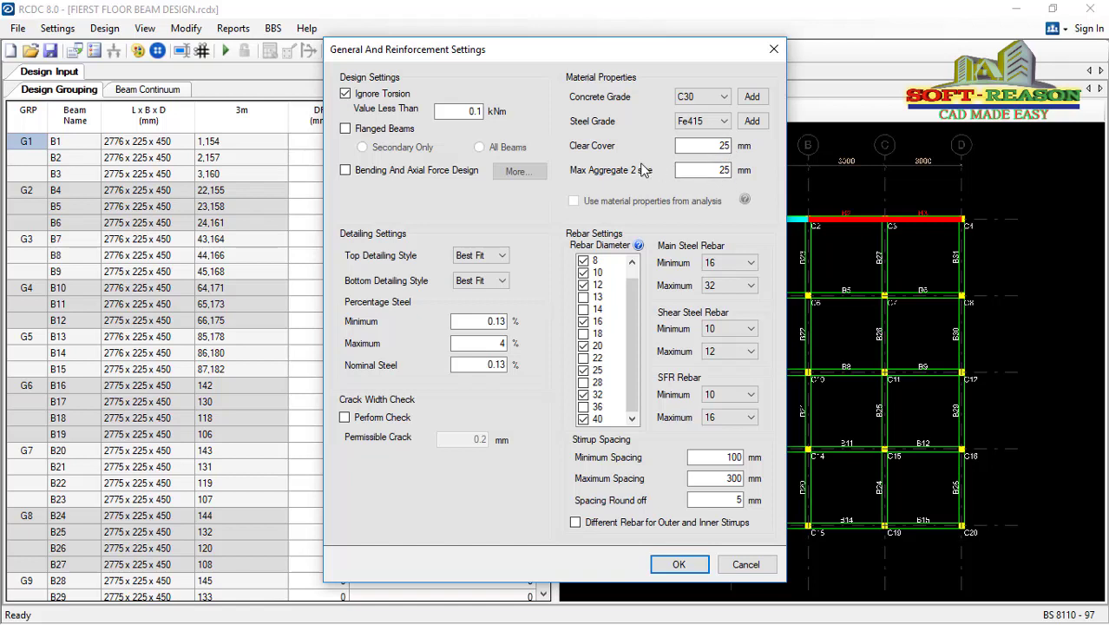
{"action": "double_click", "coordinate": [723, 170]}
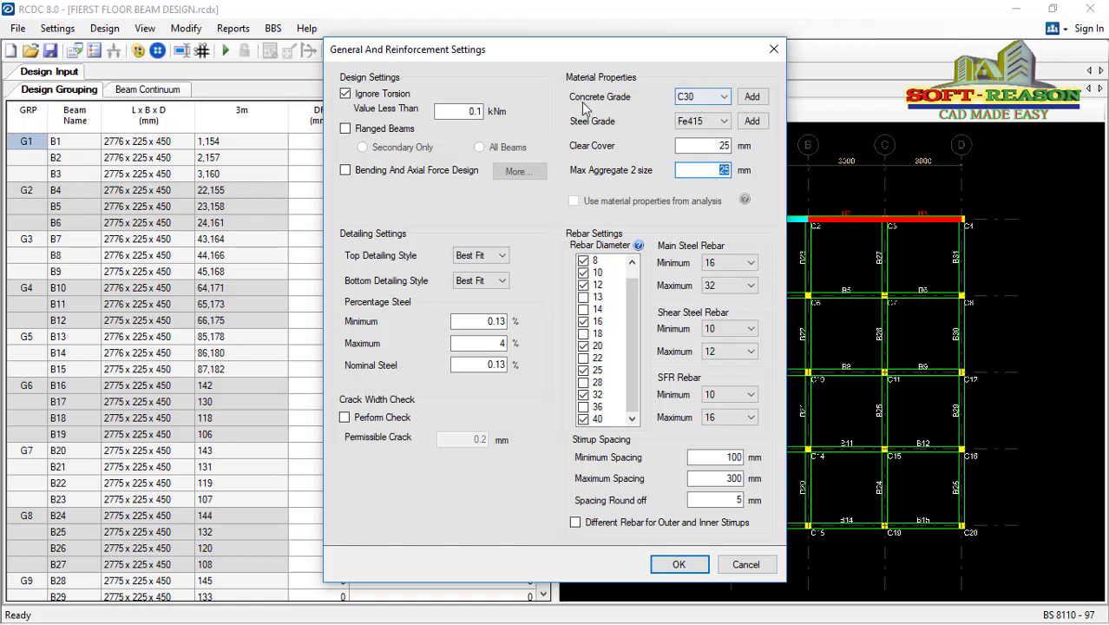
{"action": "left_click", "coordinate": [701, 102]}
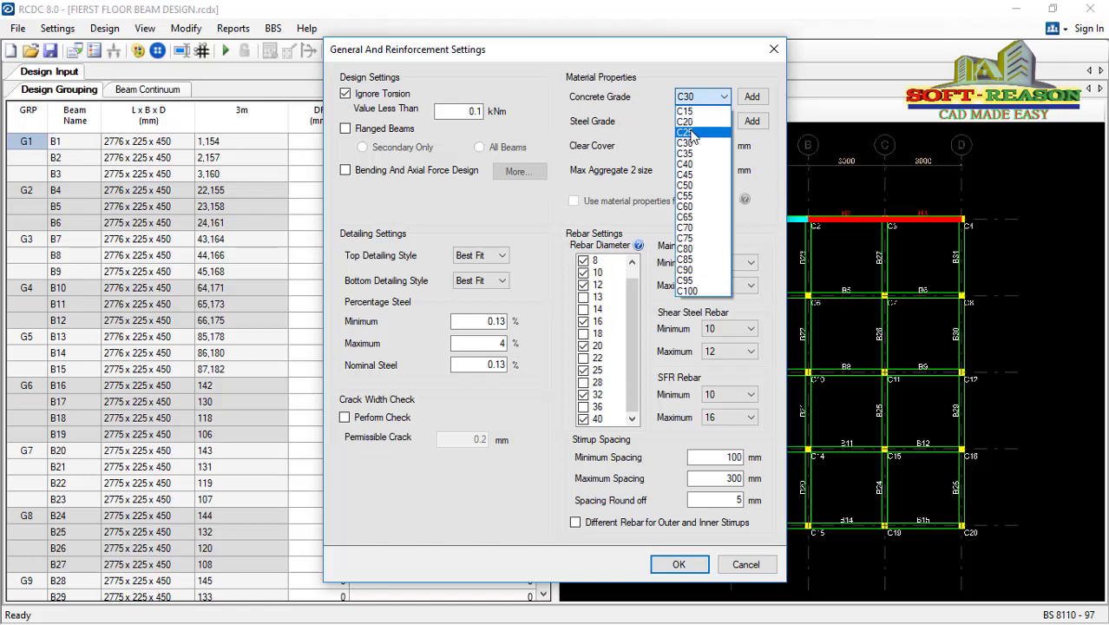
{"action": "left_click", "coordinate": [692, 124]}
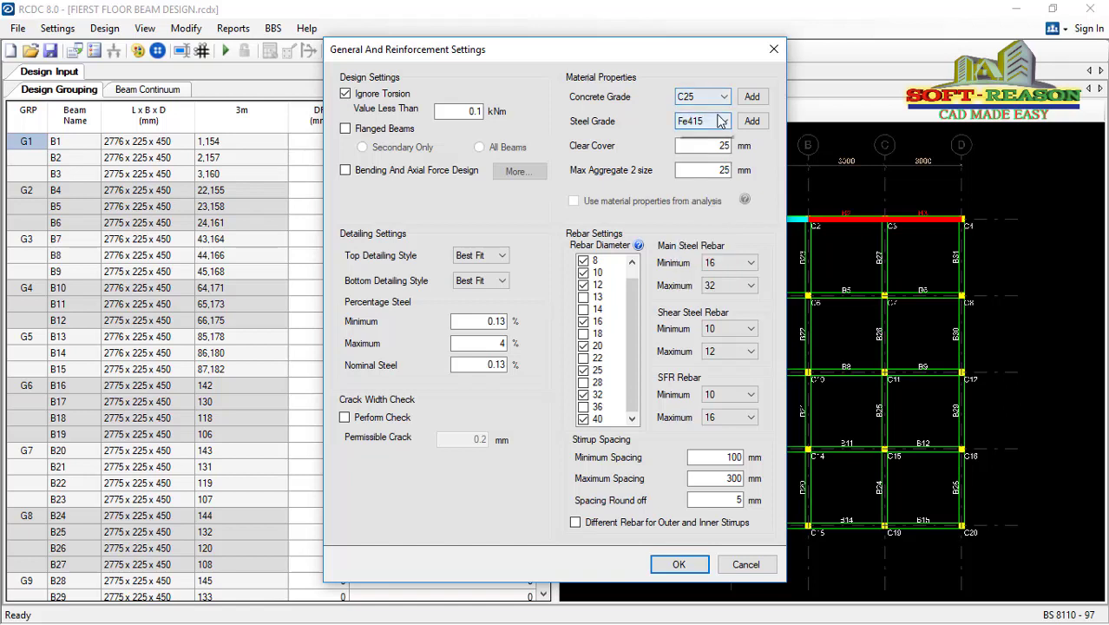
{"action": "left_click", "coordinate": [715, 120]}
{"action": "left_click", "coordinate": [702, 146]}
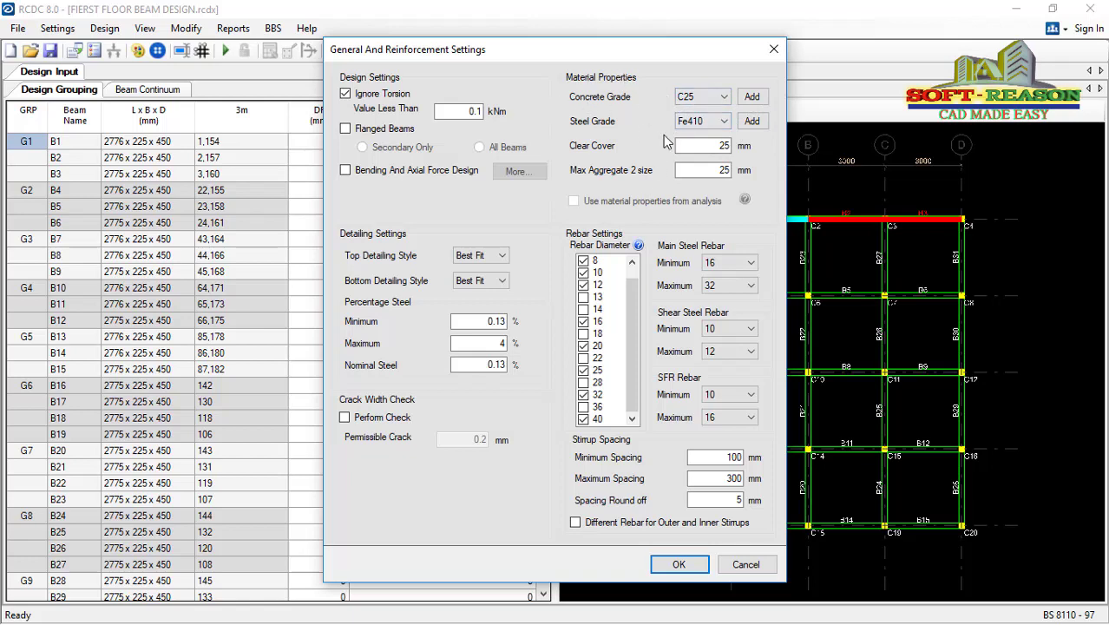
{"action": "left_click", "coordinate": [752, 98]}
{"action": "left_click_drag", "start_coordinate": [657, 286], "coordinate": [657, 299]}
{"action": "left_click", "coordinate": [576, 420]}
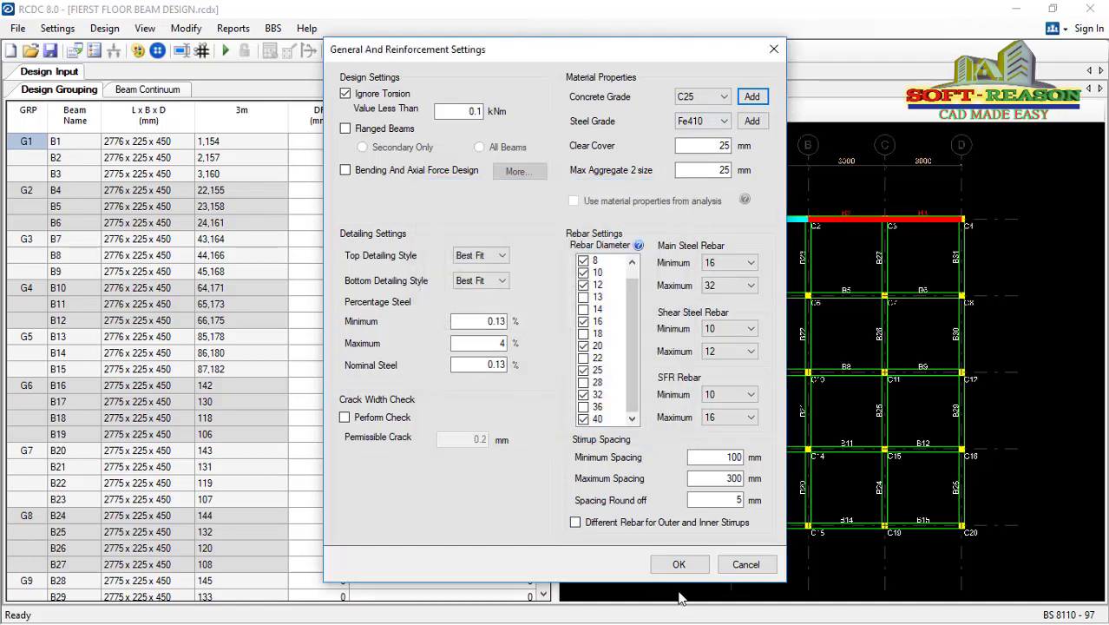
Apply the general and reinforcement settings, and accept the default rebar curtailment settings
{"action": "left_click", "coordinate": [676, 564]}
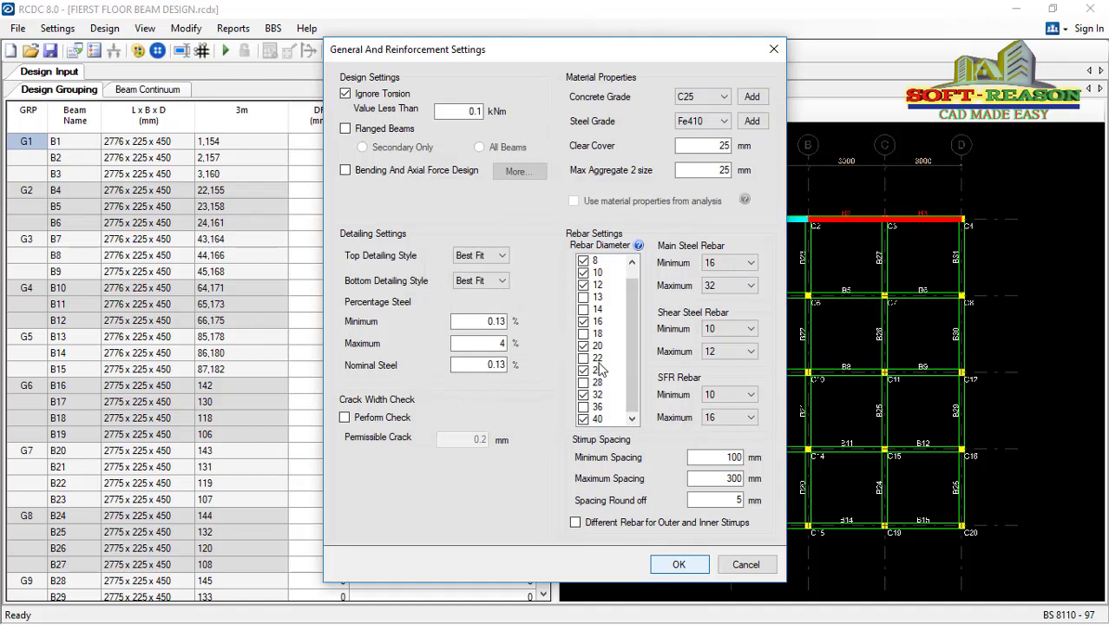
{"action": "left_click", "coordinate": [677, 566]}
{"action": "left_click", "coordinate": [63, 31]}
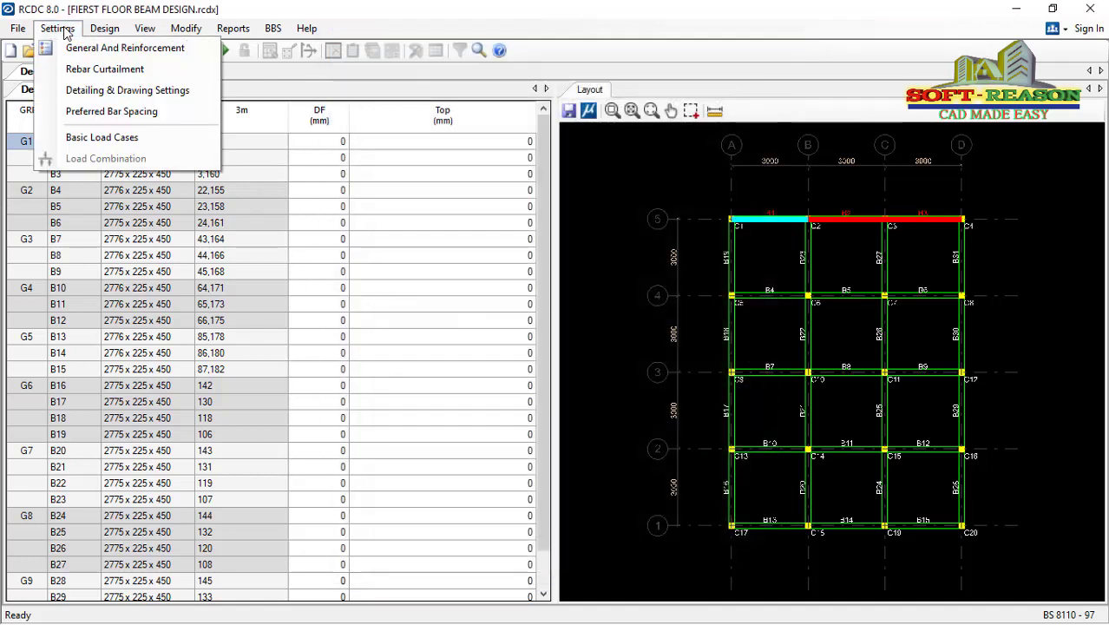
{"action": "left_click", "coordinate": [86, 70]}
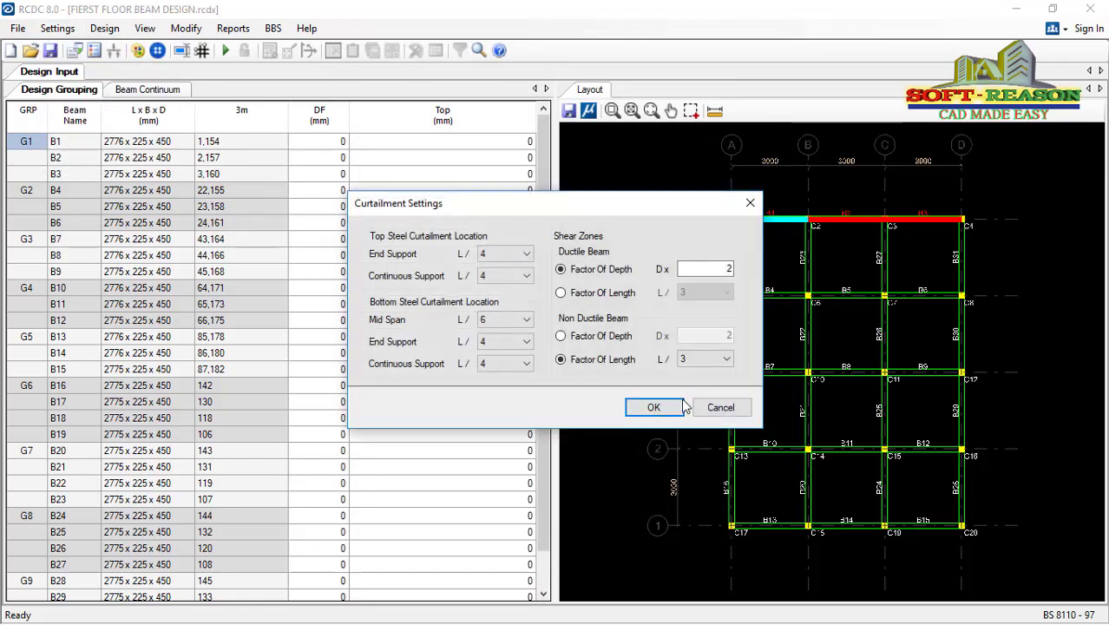
{"action": "left_click", "coordinate": [654, 407]}
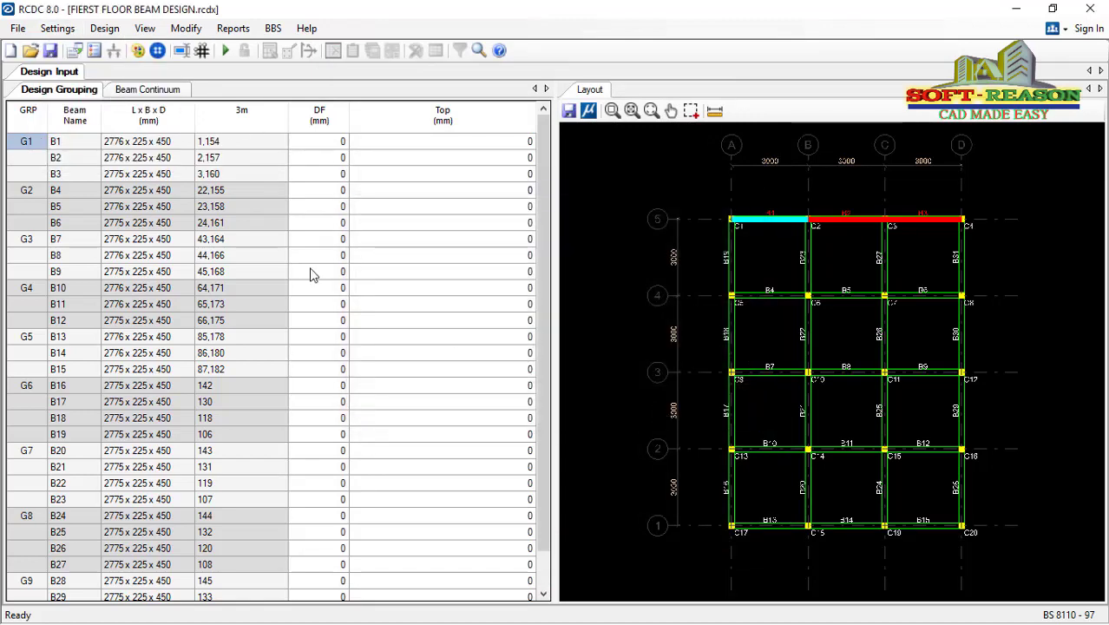
In the detailing and drawing settings, set the bar diameter prefix of the main rebar mark to Y
{"action": "left_click", "coordinate": [57, 28]}
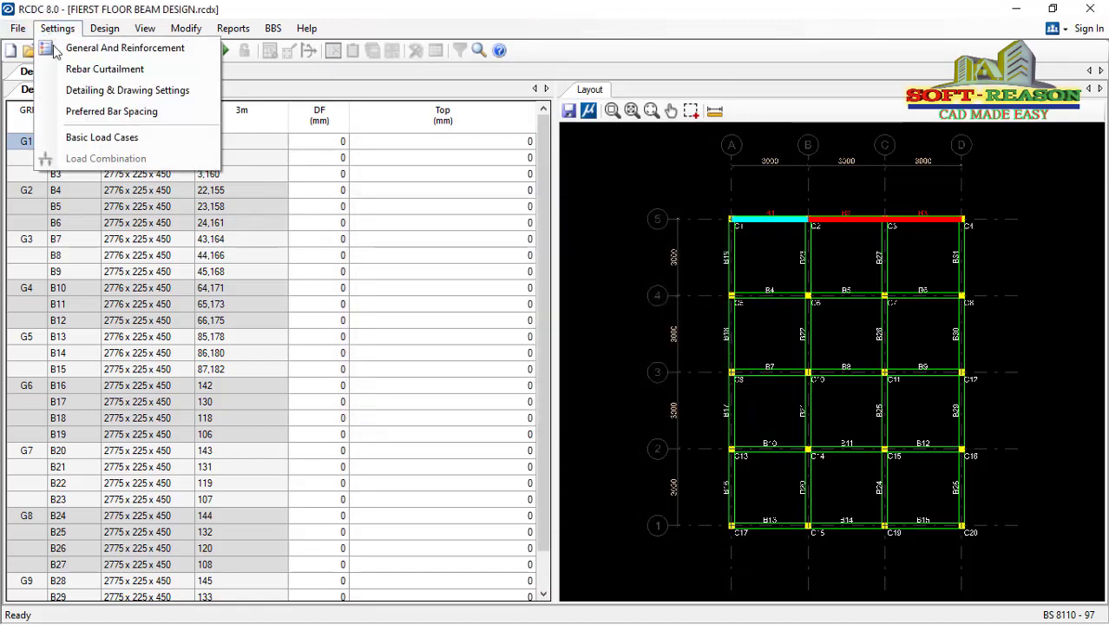
{"action": "left_click", "coordinate": [90, 96]}
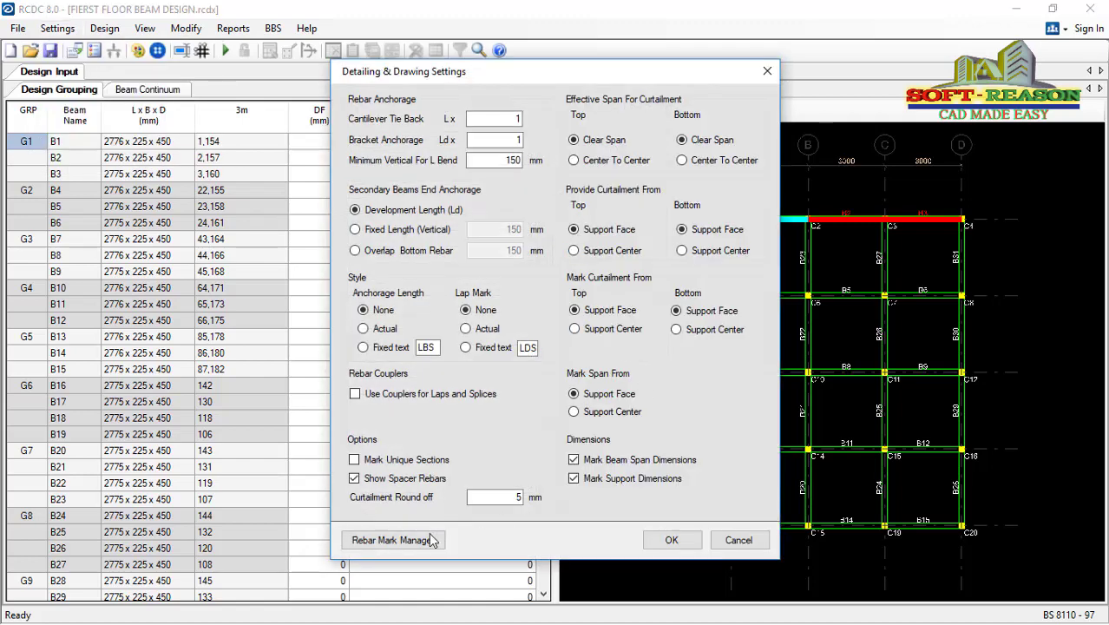
{"action": "left_click", "coordinate": [390, 542]}
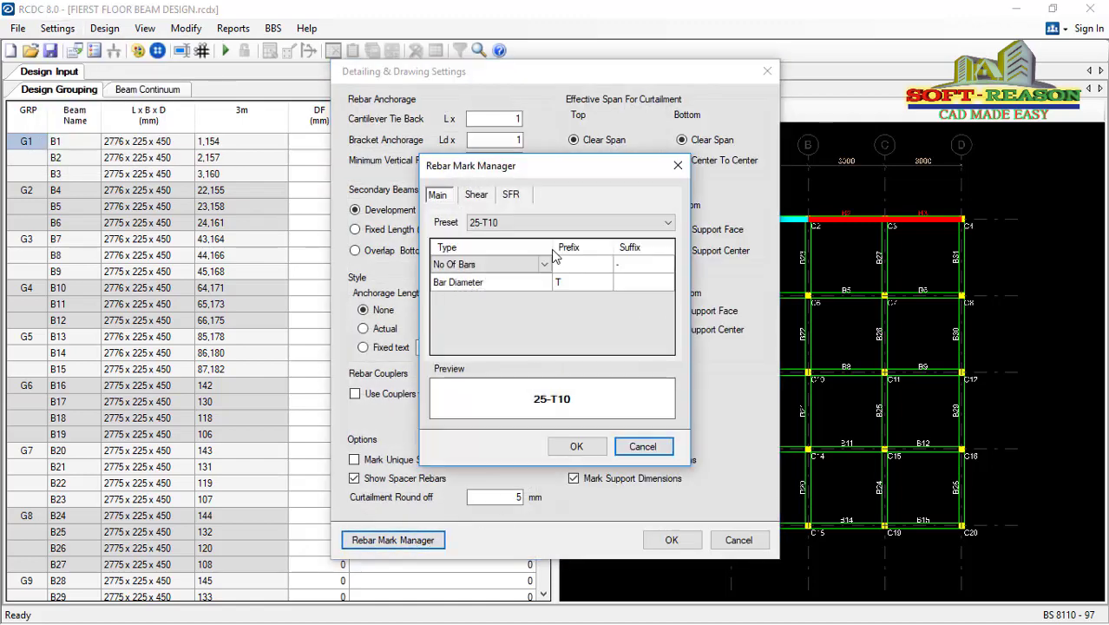
{"action": "left_click", "coordinate": [562, 292]}
{"action": "type", "text": "Y"}
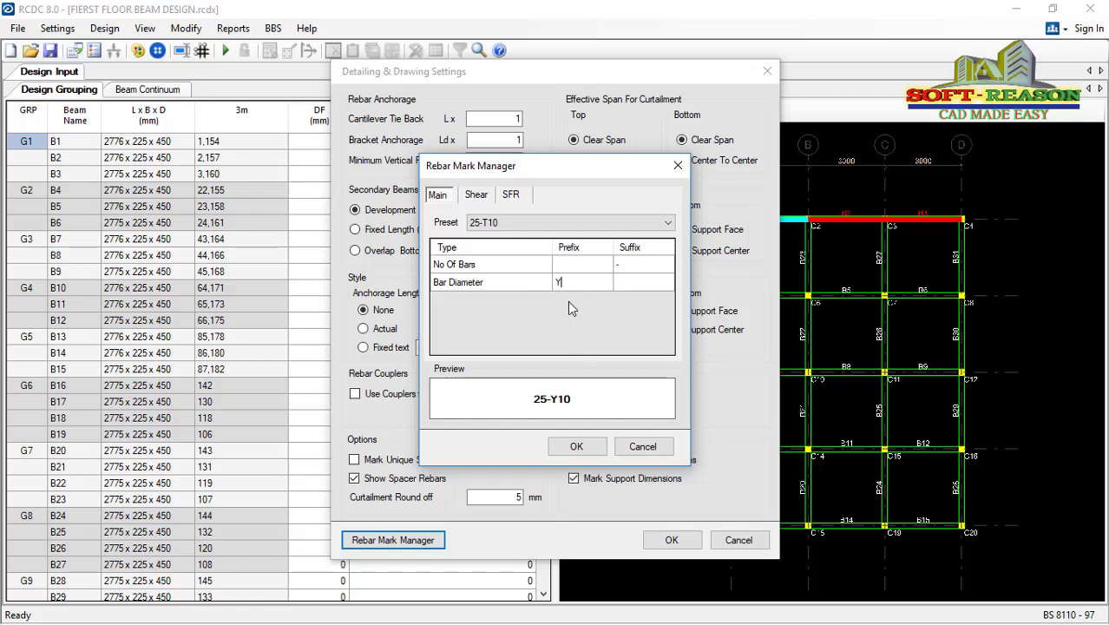
Set the bar diameter prefix to Y for the shear and SFR rebar marks, and apply the detailing and drawing settings
{"action": "left_click", "coordinate": [474, 196]}
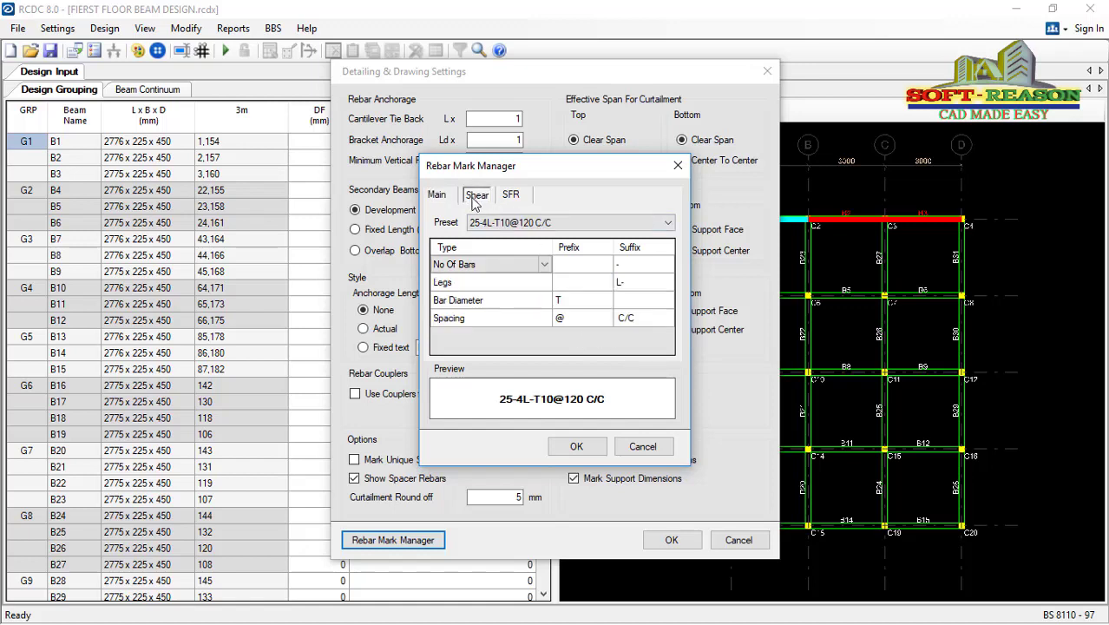
{"action": "left_click", "coordinate": [578, 301]}
{"action": "left_click", "coordinate": [511, 194]}
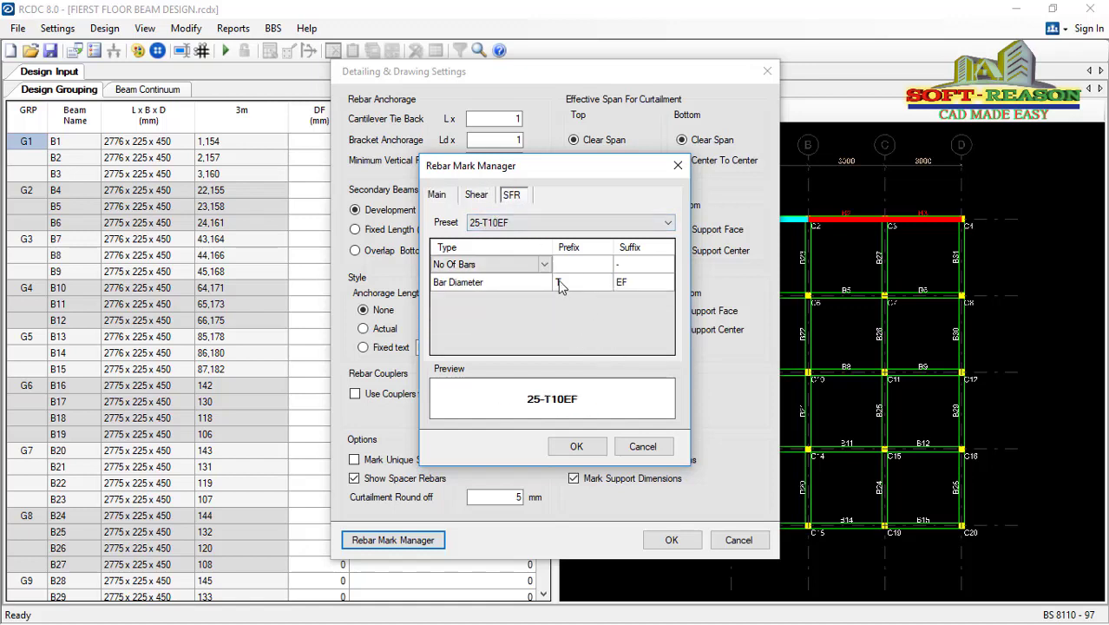
{"action": "left_click", "coordinate": [559, 286]}
{"action": "type", "text": "Y"}
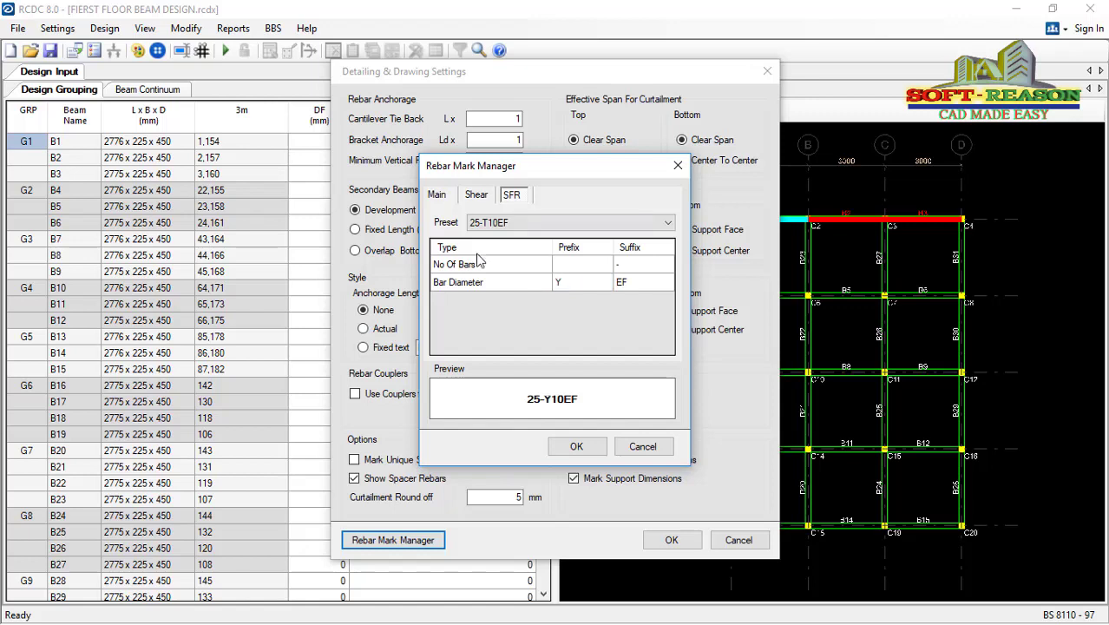
{"action": "left_click", "coordinate": [576, 448]}
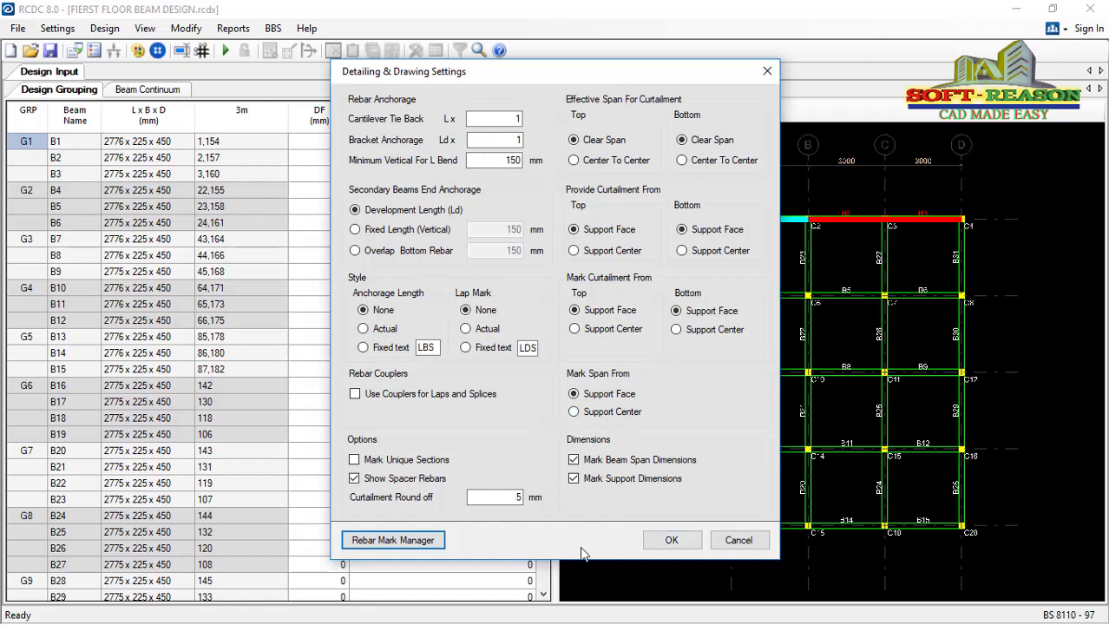
{"action": "left_click", "coordinate": [666, 537]}
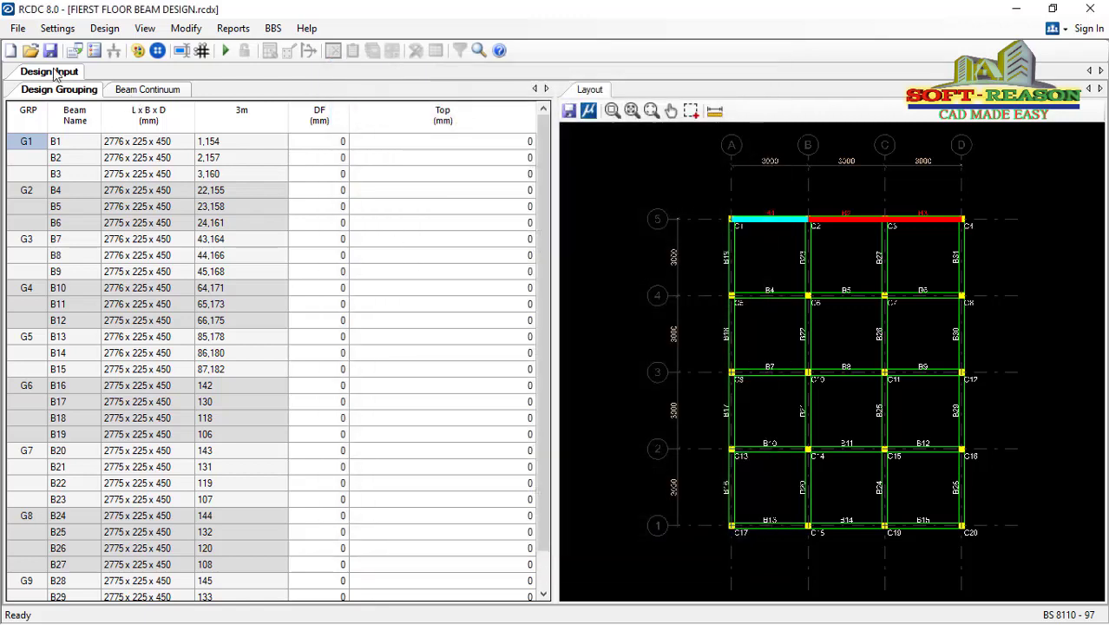
In the basic load cases, assign LOAD 1: DL as Dead Load and add it to the primary load cases
{"action": "left_click", "coordinate": [57, 28]}
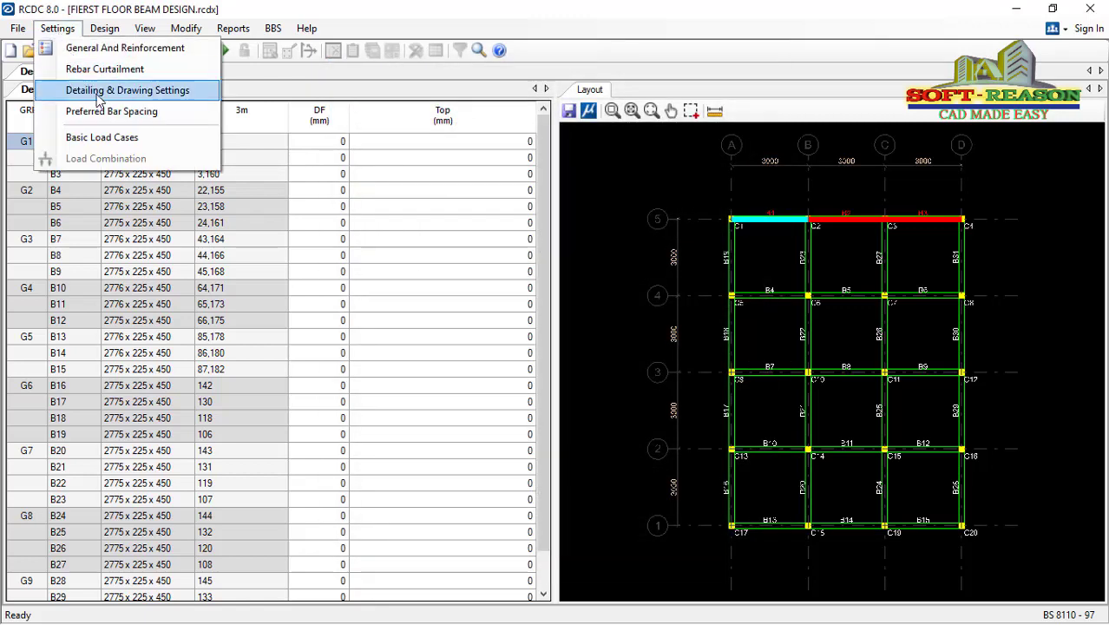
{"action": "left_click", "coordinate": [104, 138]}
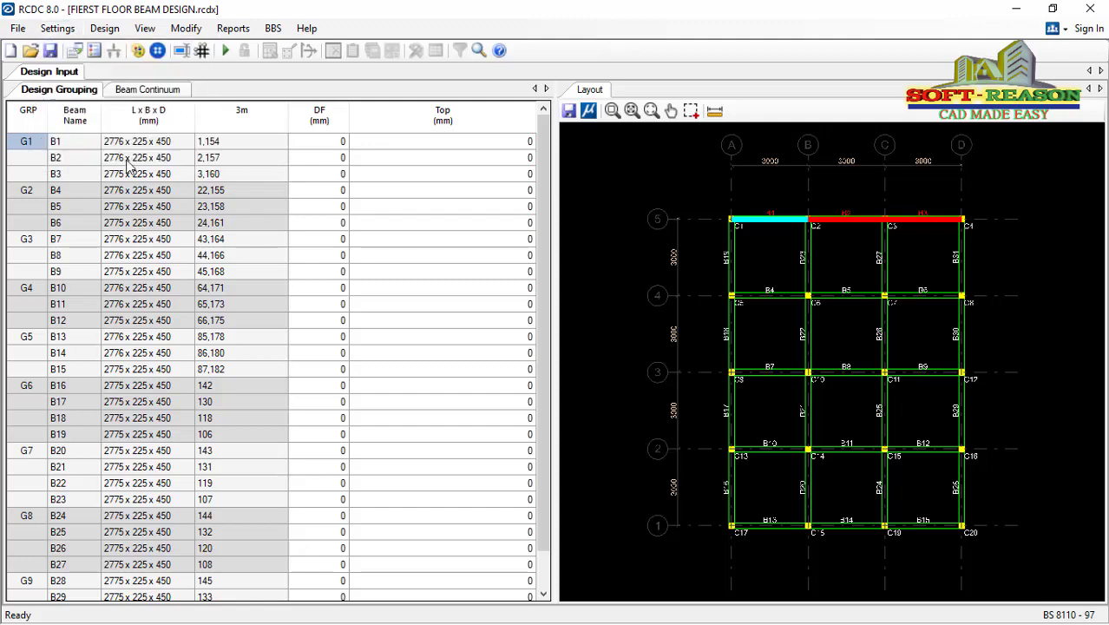
{"action": "left_click", "coordinate": [490, 178]}
{"action": "left_click", "coordinate": [518, 169]}
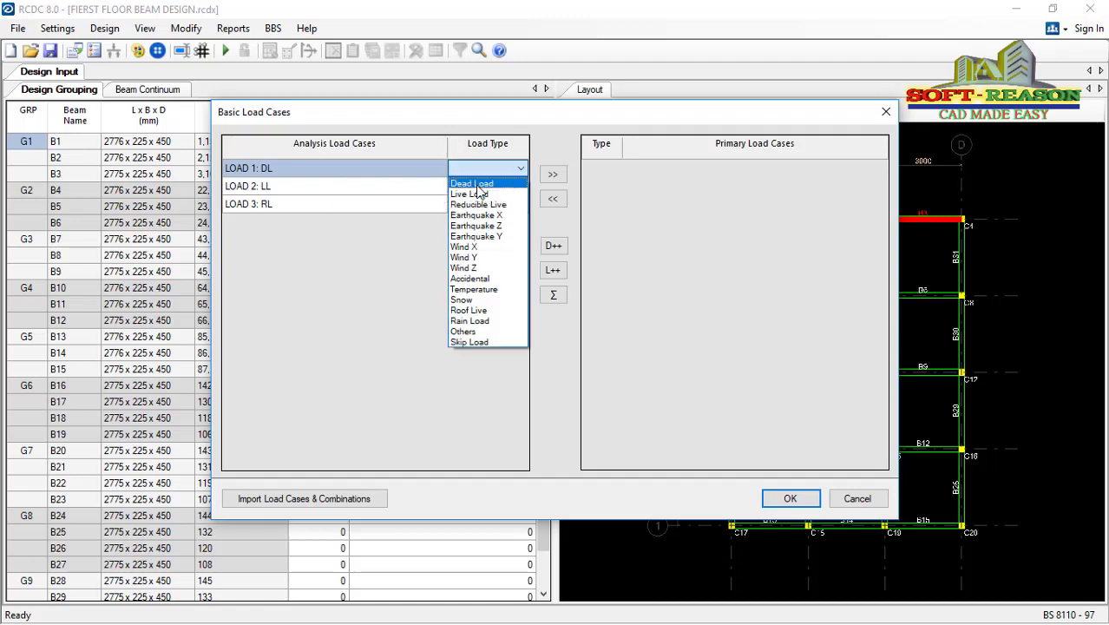
{"action": "left_click", "coordinate": [477, 184]}
{"action": "left_click", "coordinate": [552, 174]}
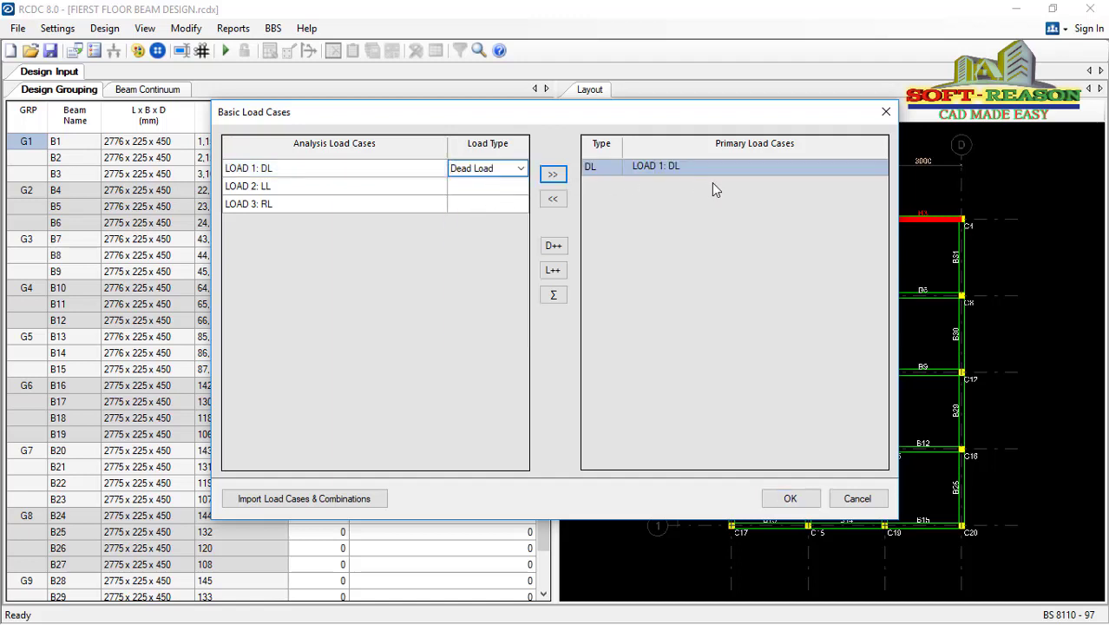
Assign LOAD 2: LL as Live Load and add it to the primary load cases
{"action": "left_click", "coordinate": [492, 186]}
{"action": "left_click", "coordinate": [495, 186]}
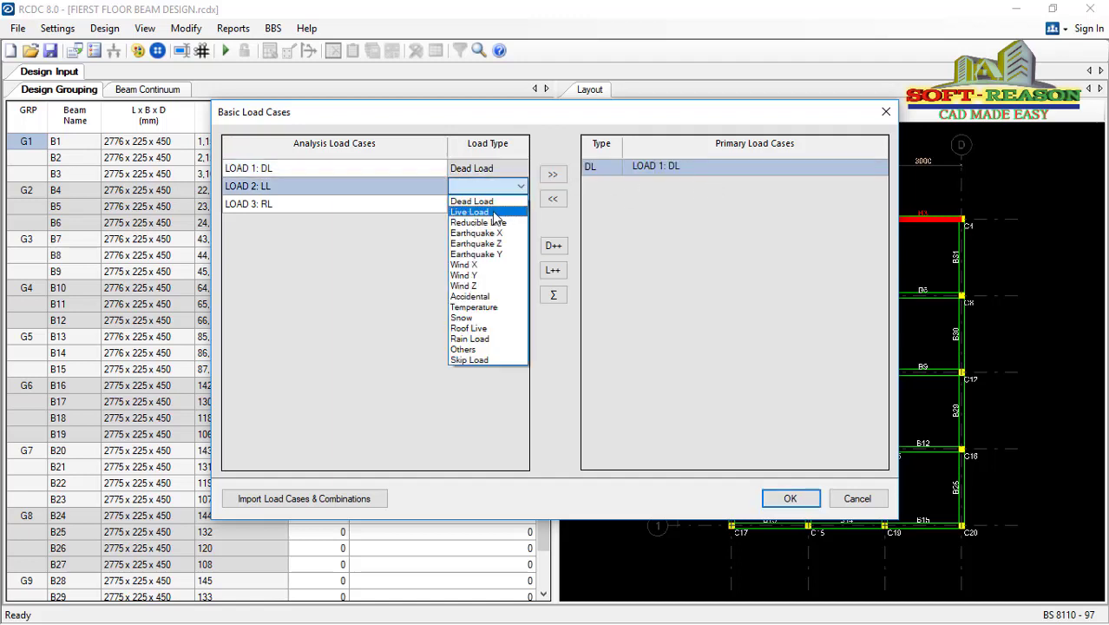
{"action": "left_click", "coordinate": [472, 212]}
{"action": "left_click", "coordinate": [553, 175]}
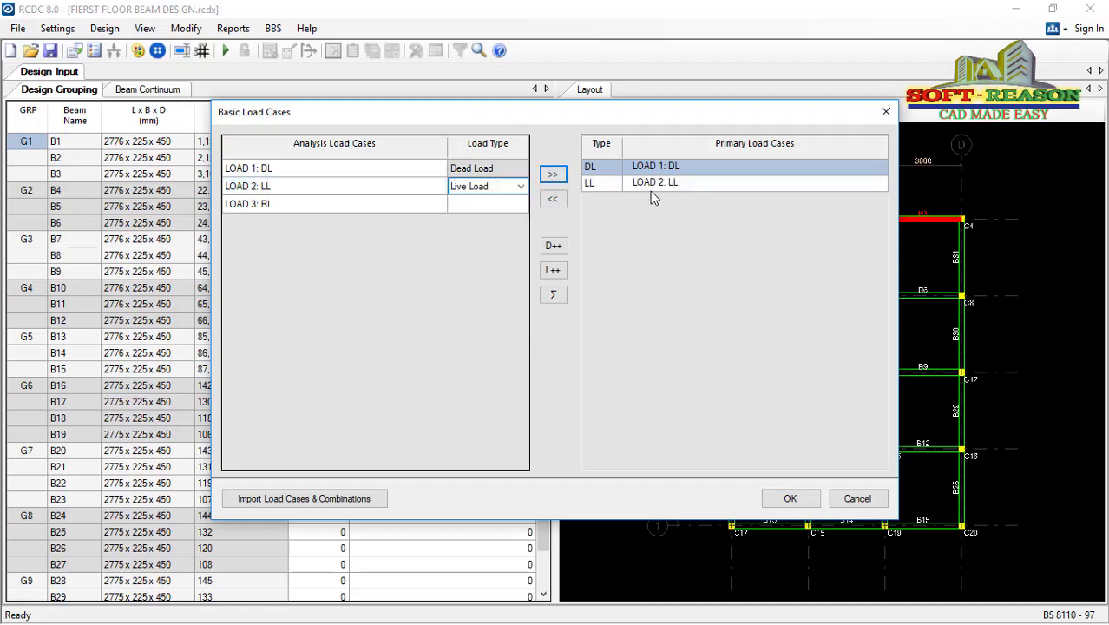
Assign LOAD 3: RL as Roof Live, add it to the primary load cases, and confirm the basic load cases
{"action": "left_click", "coordinate": [492, 203]}
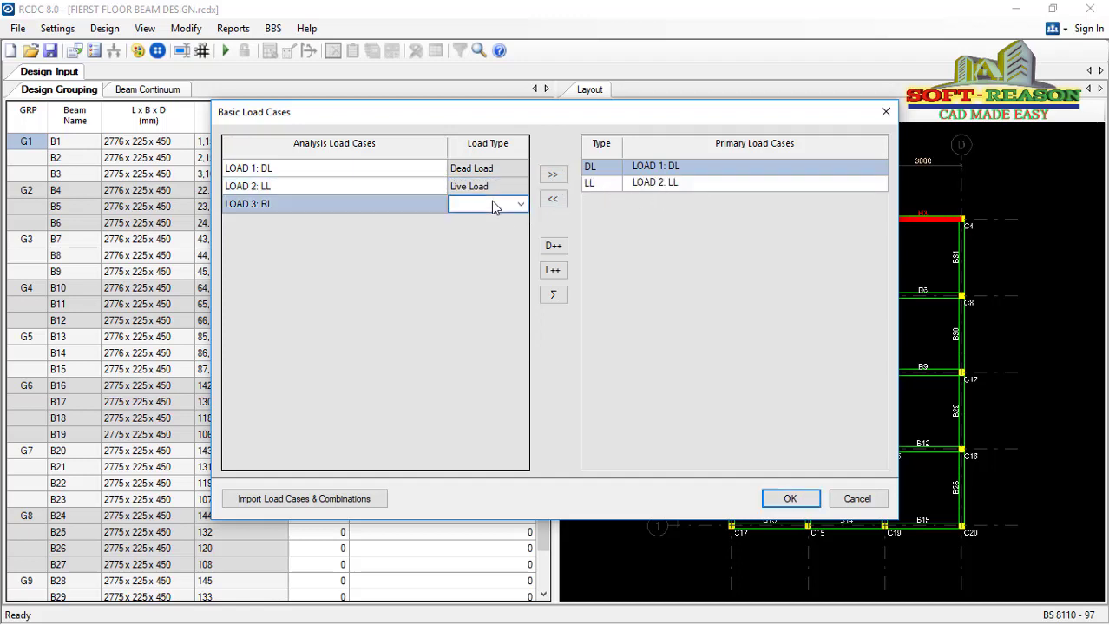
{"action": "left_click", "coordinate": [520, 204]}
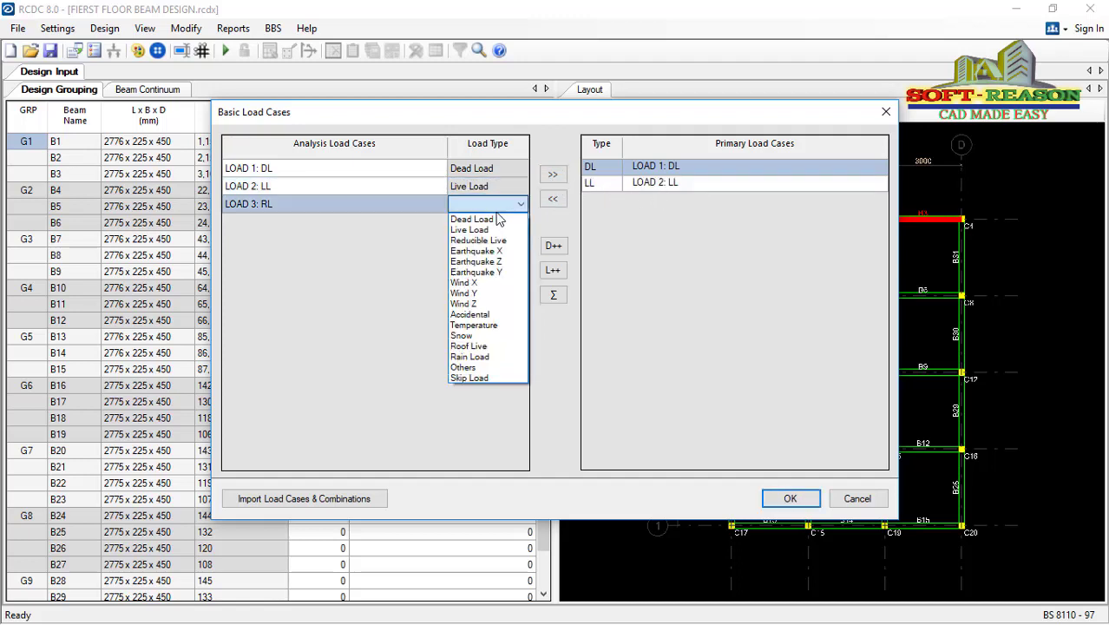
{"action": "left_click", "coordinate": [468, 346]}
{"action": "left_click", "coordinate": [553, 175]}
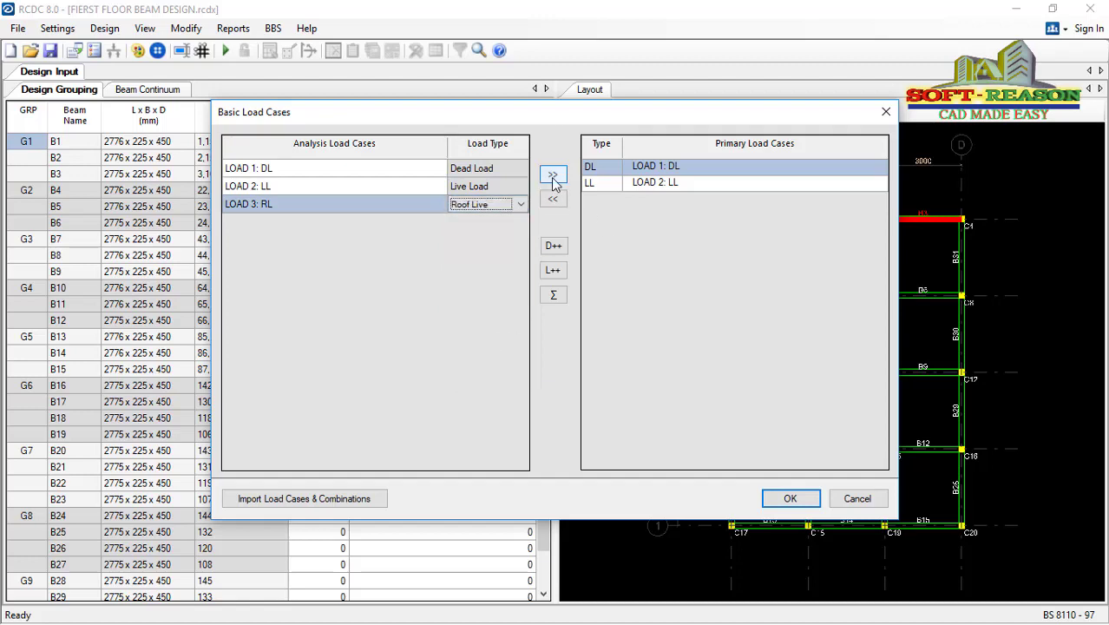
{"action": "left_click", "coordinate": [790, 500]}
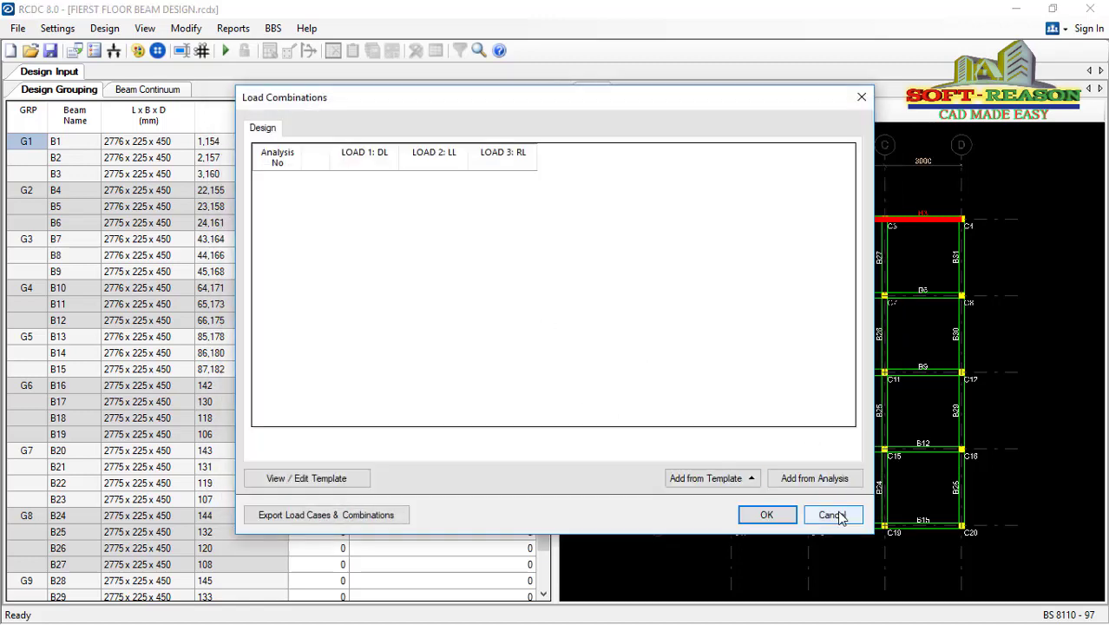
Add the design load combination from the analysis, and run the automatic design of the first-floor beams
{"action": "left_click", "coordinate": [834, 486]}
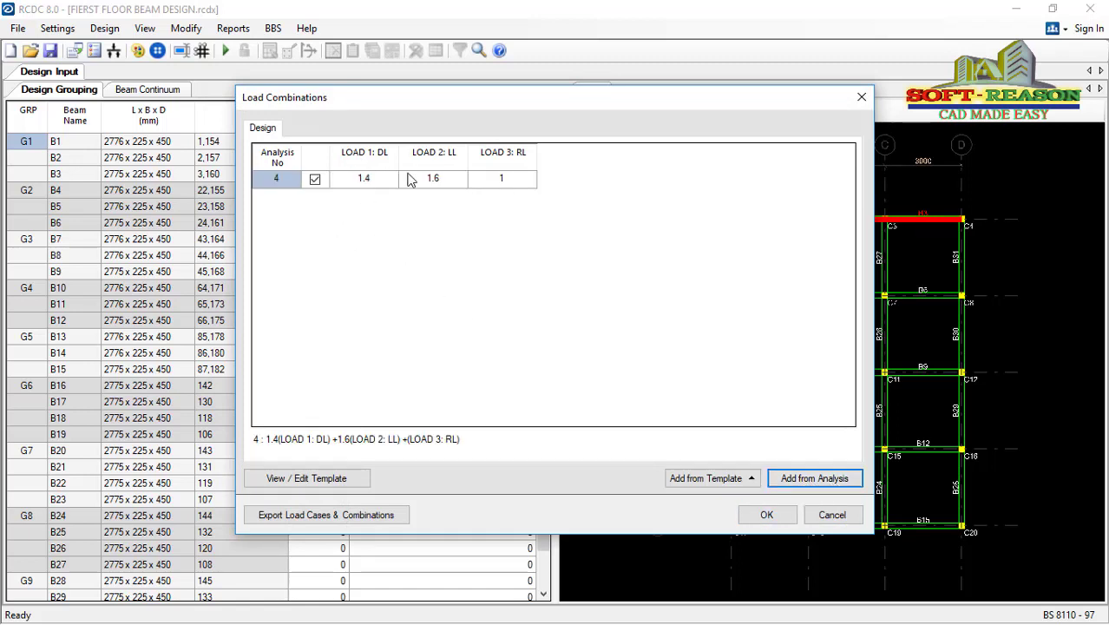
{"action": "left_click", "coordinate": [763, 516]}
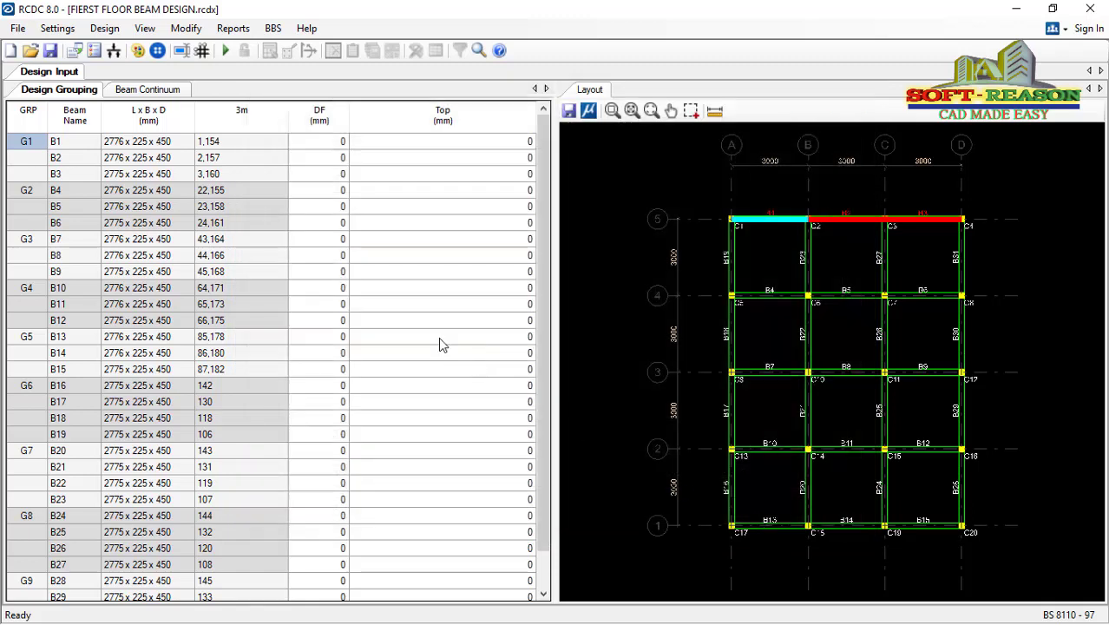
{"action": "left_click", "coordinate": [104, 29]}
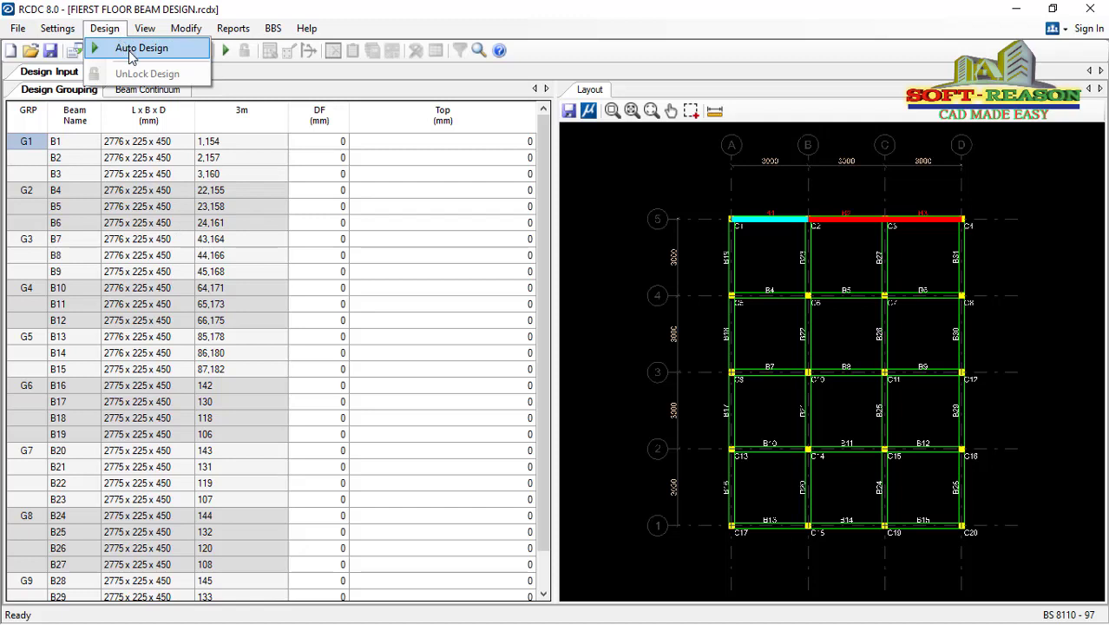
{"action": "left_click", "coordinate": [132, 53]}
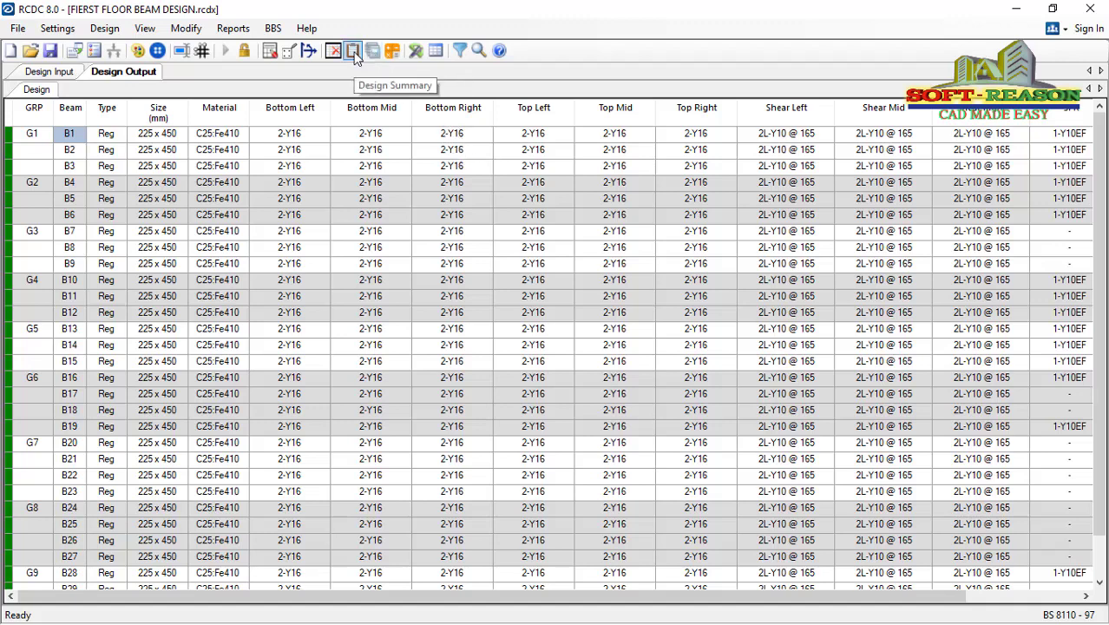
Select all beams for the detail drawing, and accept the existing detailing and drawing settings
{"action": "left_click", "coordinate": [415, 51]}
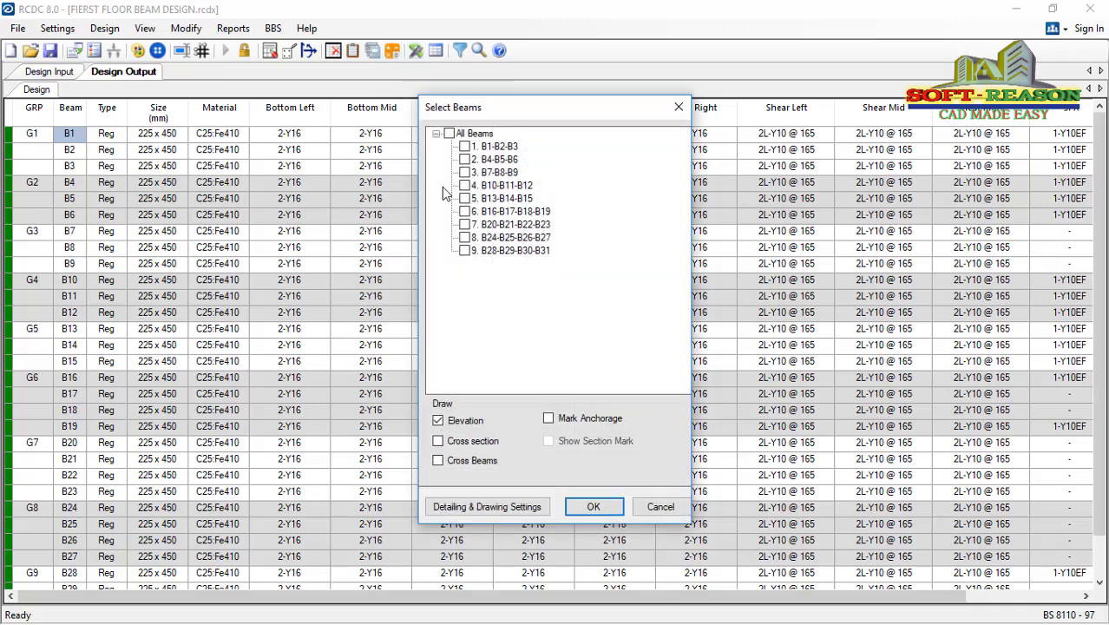
{"action": "left_click", "coordinate": [449, 133]}
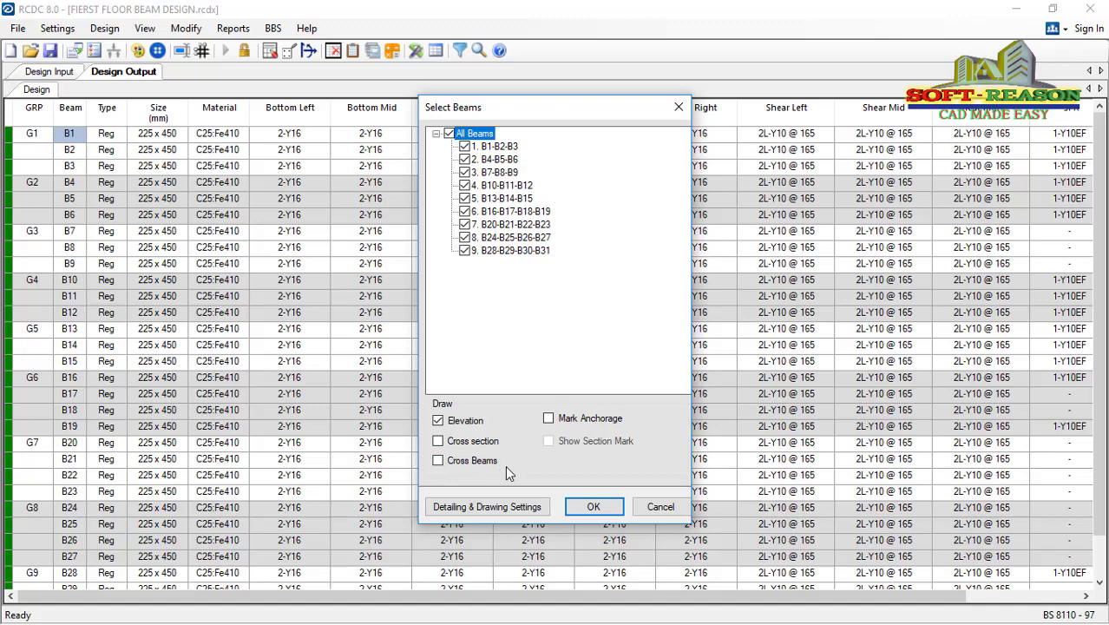
{"action": "left_click", "coordinate": [520, 511]}
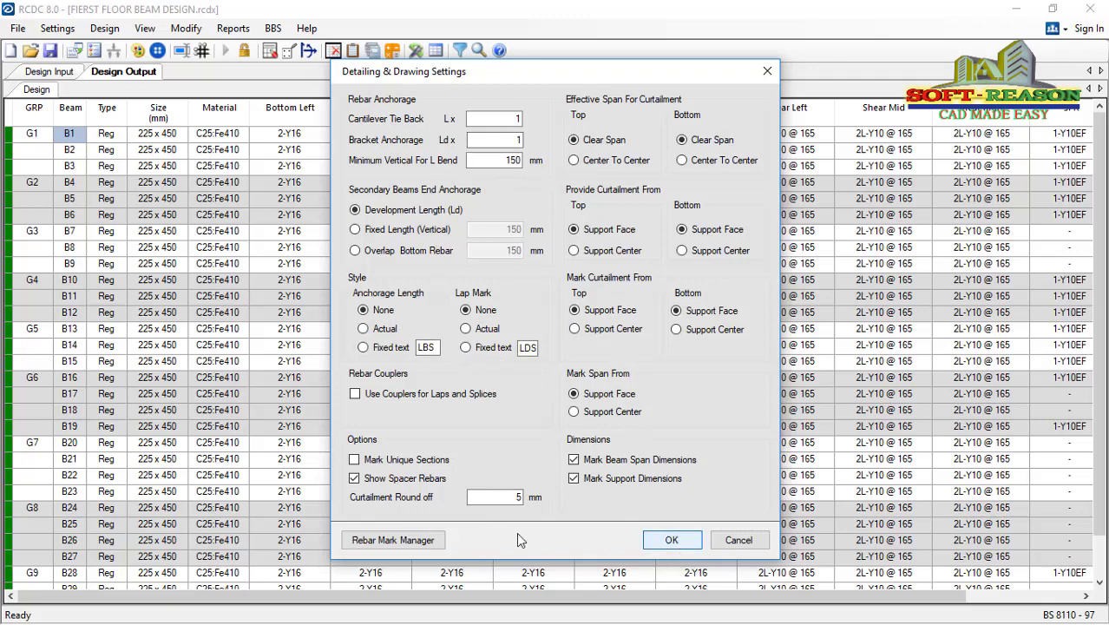
{"action": "key", "text": "Return"}
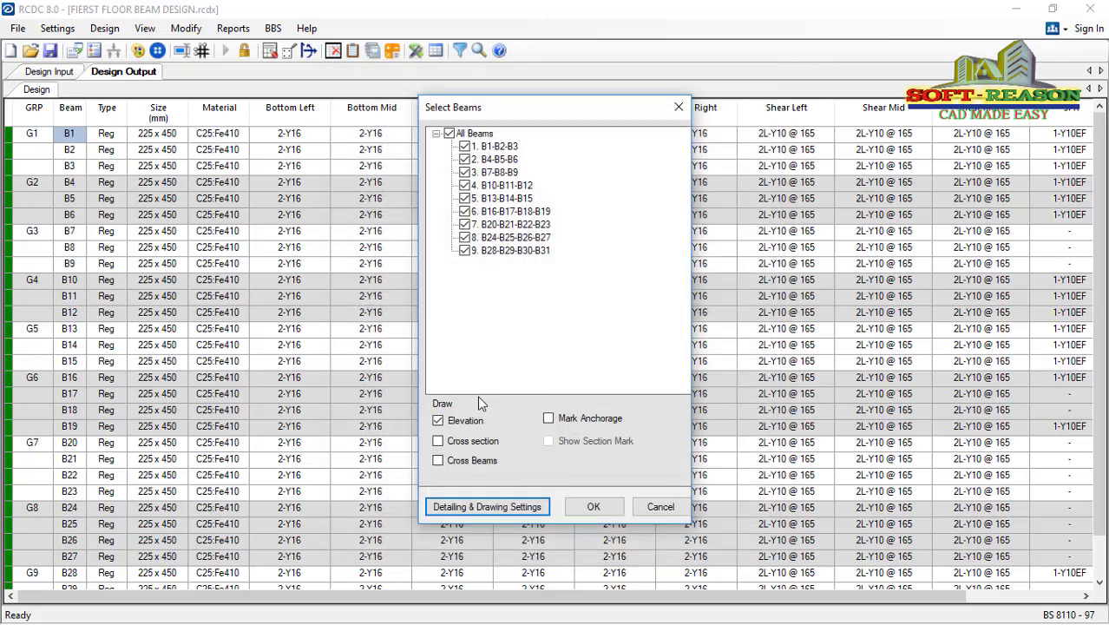
Generate the beam elevations with anchorage marks, cross sections and section marks included, leaving cross beams out
{"action": "left_click", "coordinate": [548, 420]}
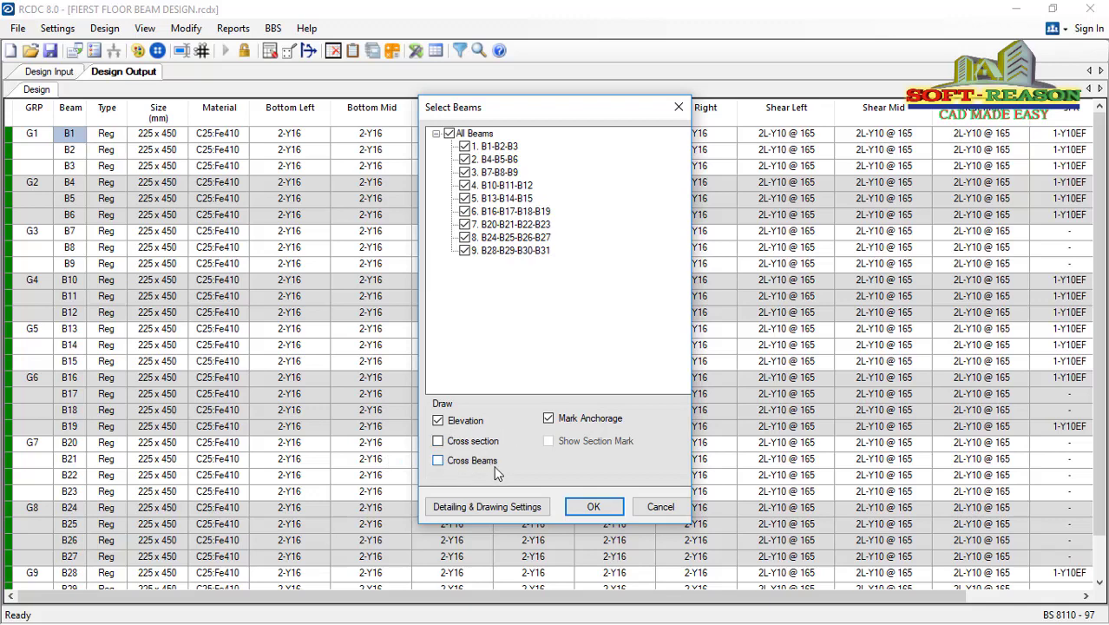
{"action": "left_click", "coordinate": [442, 458]}
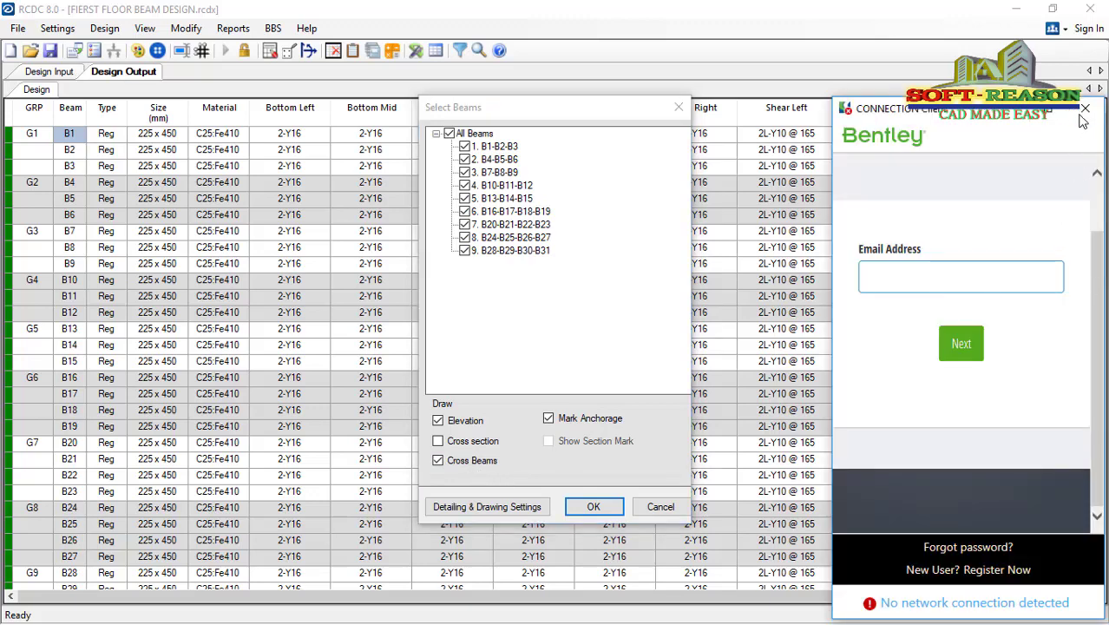
{"action": "left_click", "coordinate": [439, 441]}
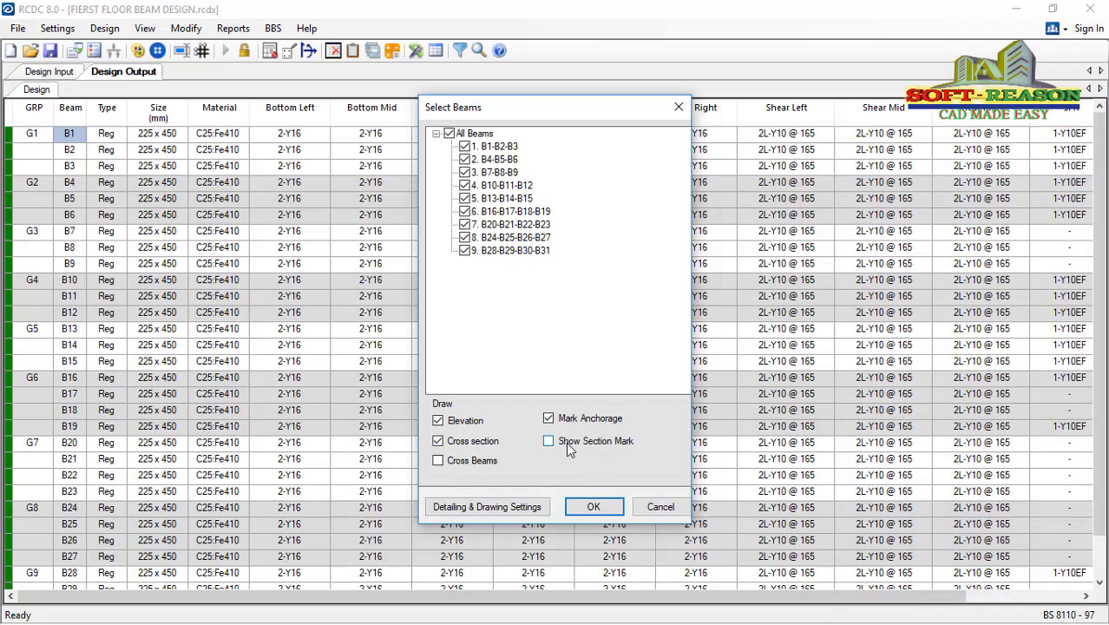
{"action": "left_click", "coordinate": [562, 445]}
{"action": "left_click", "coordinate": [595, 512]}
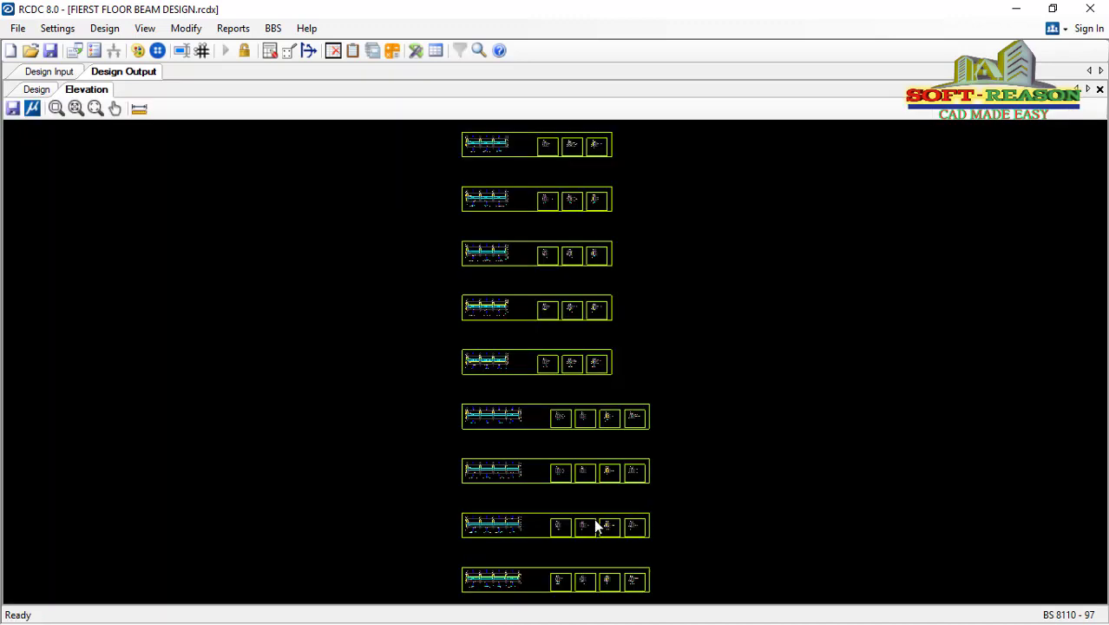
Examine the reinforcement in the cross-section detail of beam B4 on the elevation drawing
{"action": "scroll", "coordinate": [538, 222], "scroll_direction": "up", "scroll_amount": 5}
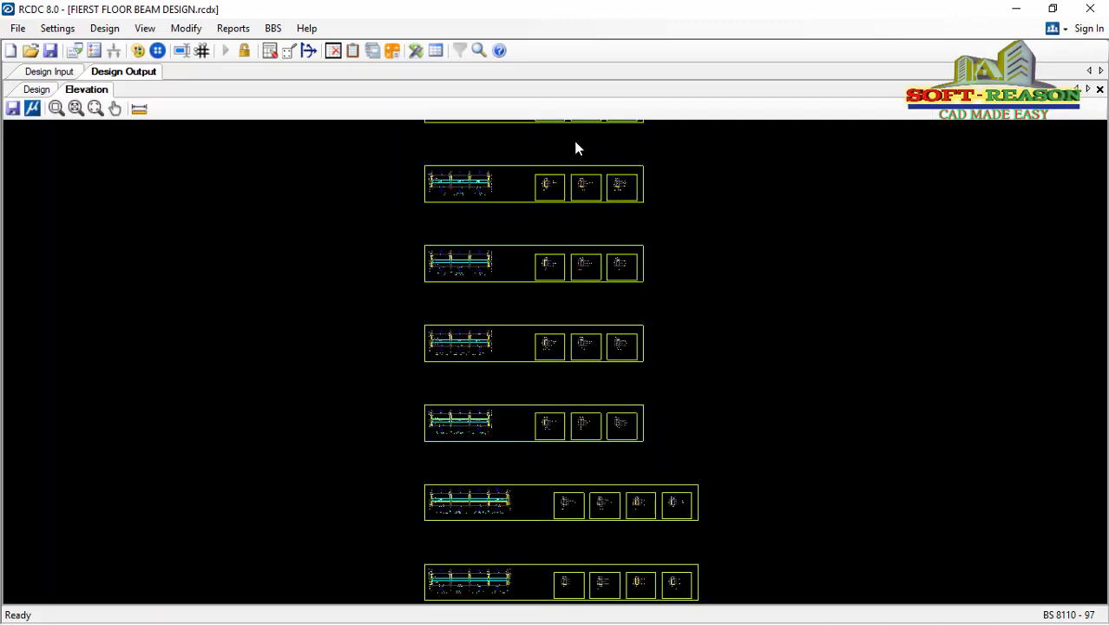
{"action": "scroll", "coordinate": [598, 200], "scroll_direction": "up", "scroll_amount": 6}
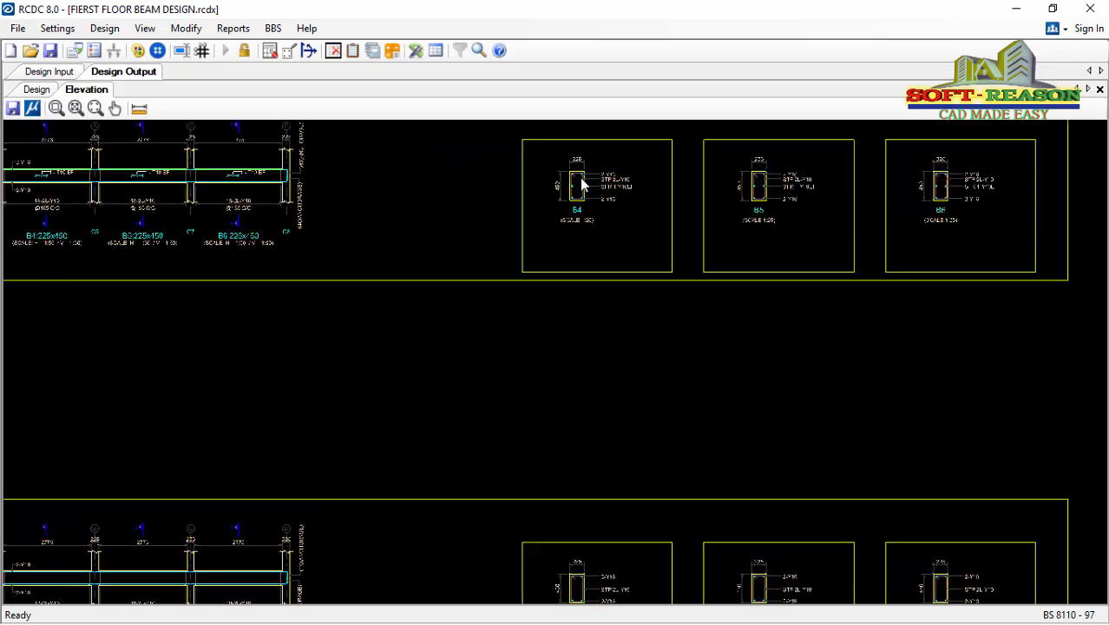
{"action": "scroll", "coordinate": [586, 208], "scroll_direction": "up", "scroll_amount": 3}
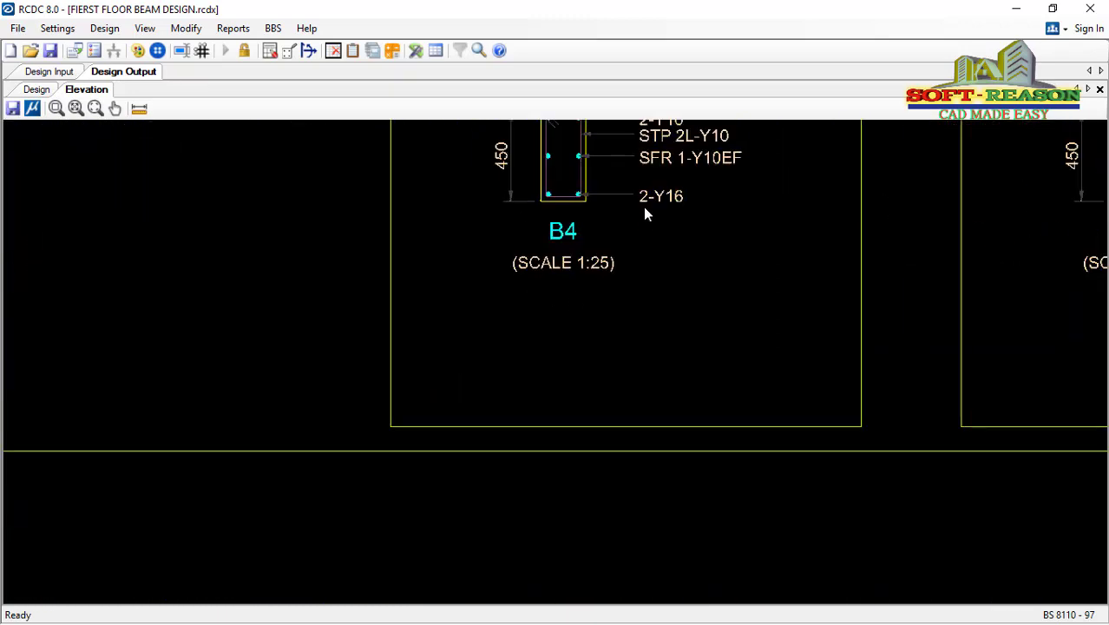
{"action": "scroll", "coordinate": [592, 335], "scroll_direction": "down", "scroll_amount": 1}
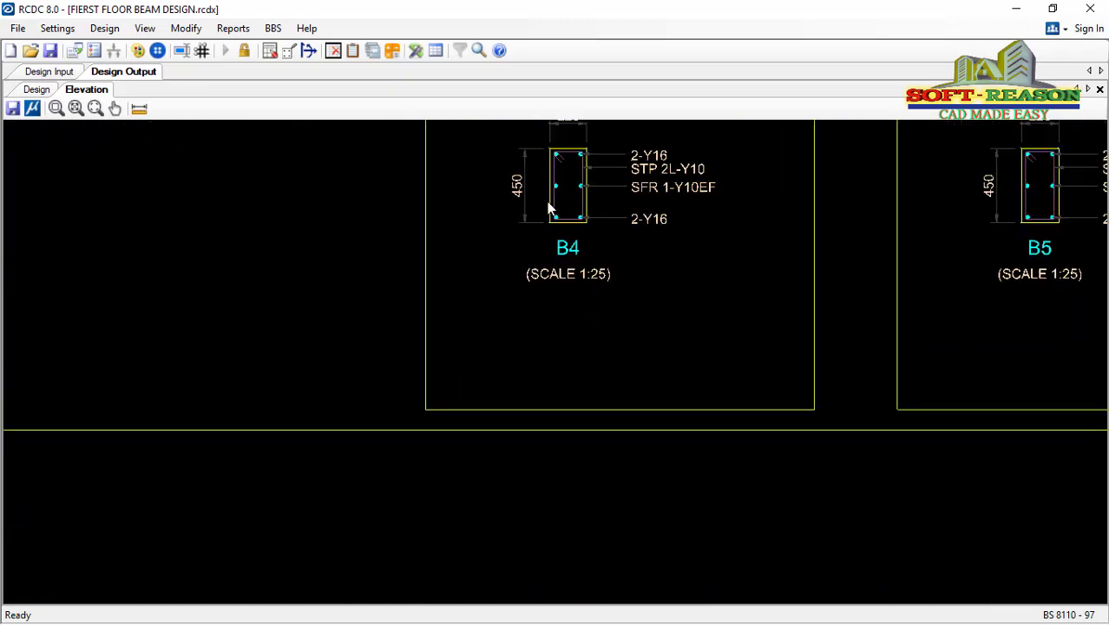
Examine the B4 and B5 cross sections and the reinforcement, link spacing and anchorage on the elevation of beams B4 to B6
{"action": "scroll", "coordinate": [664, 234], "scroll_direction": "down", "scroll_amount": 2}
{"action": "scroll", "coordinate": [662, 212], "scroll_direction": "up", "scroll_amount": 4}
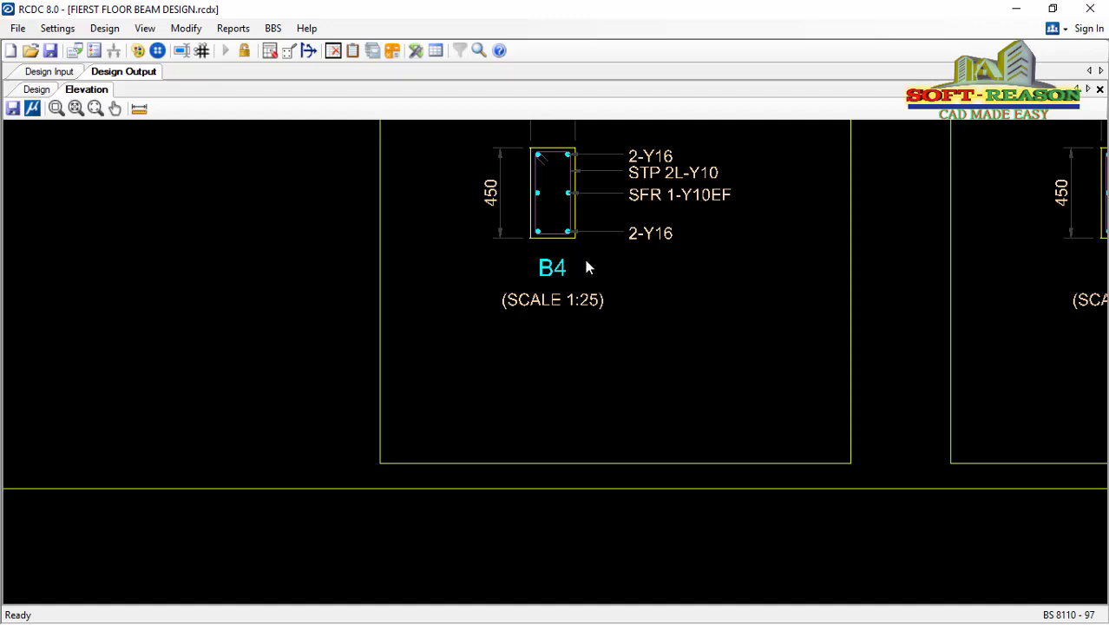
{"action": "scroll", "coordinate": [575, 255], "scroll_direction": "down", "scroll_amount": 4}
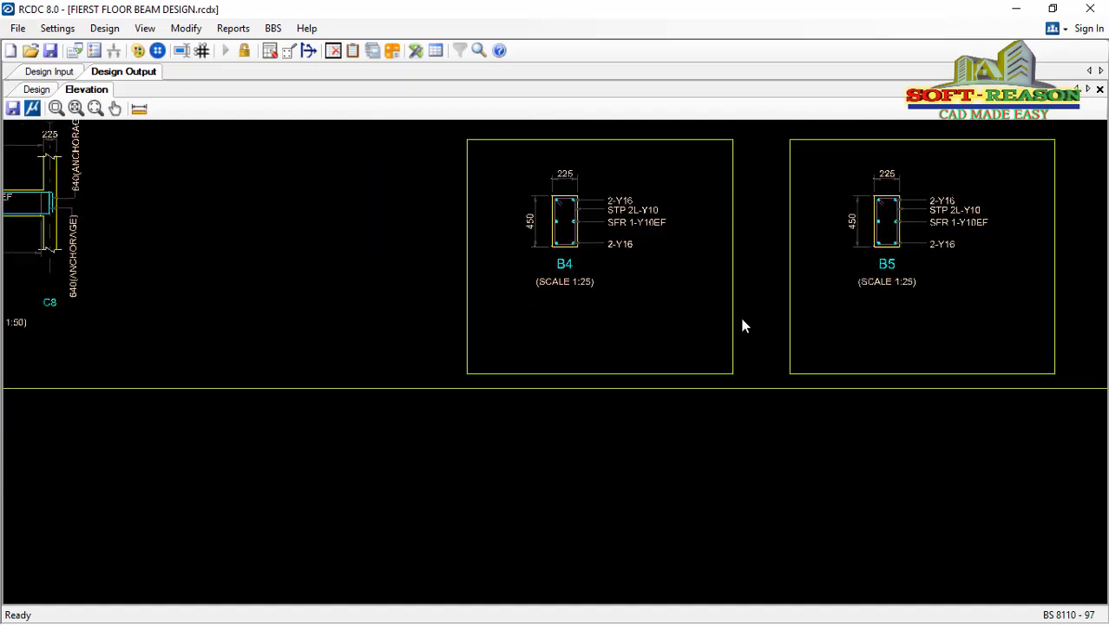
{"action": "scroll", "coordinate": [84, 317], "scroll_direction": "down", "scroll_amount": 2}
{"action": "scroll", "coordinate": [589, 282], "scroll_direction": "up", "scroll_amount": 4}
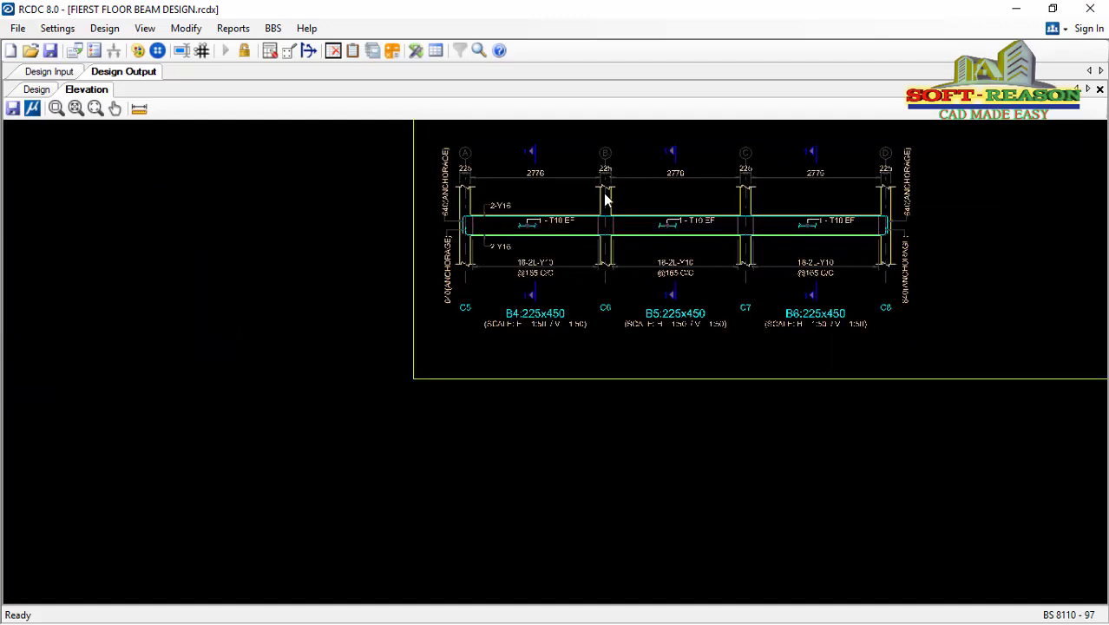
{"action": "scroll", "coordinate": [616, 209], "scroll_direction": "up", "scroll_amount": 1}
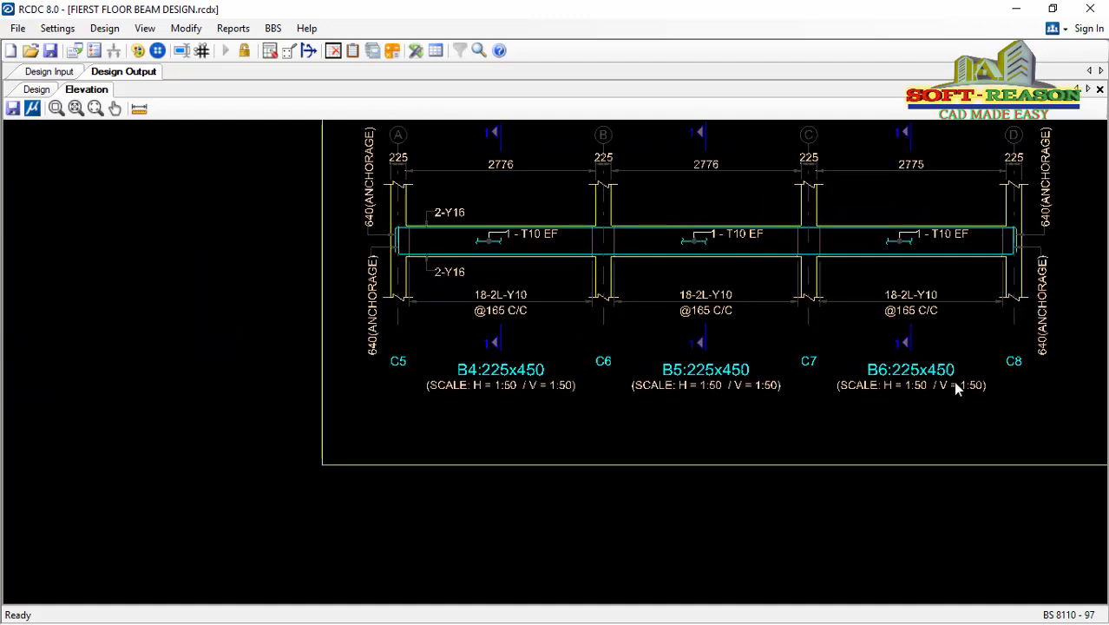
{"action": "scroll", "coordinate": [569, 329], "scroll_direction": "down", "scroll_amount": 5}
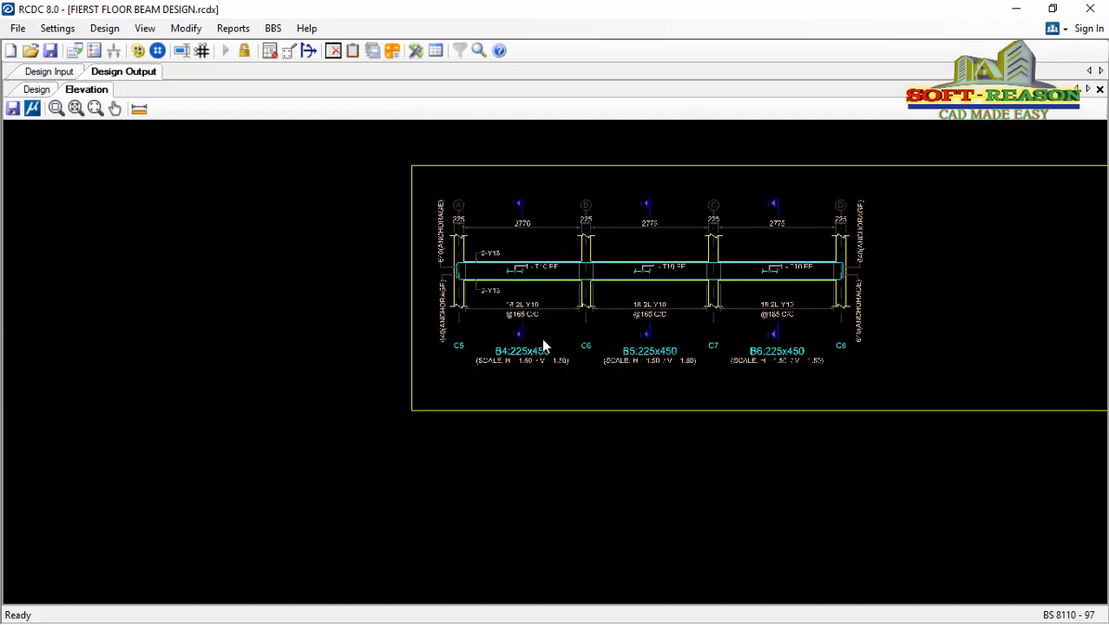
{"action": "scroll", "coordinate": [631, 279], "scroll_direction": "down", "scroll_amount": 6}
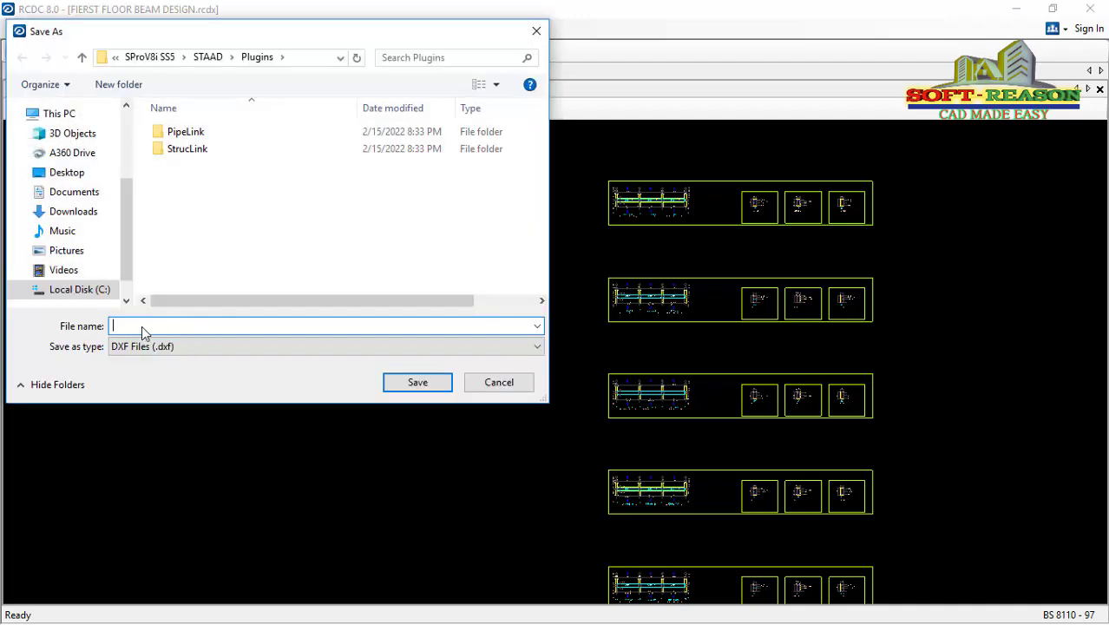
Dismiss the DXF export without saving, and examine the reinforcement and anchorage on the elevation of beams B10 to B12
{"action": "left_click", "coordinate": [492, 384]}
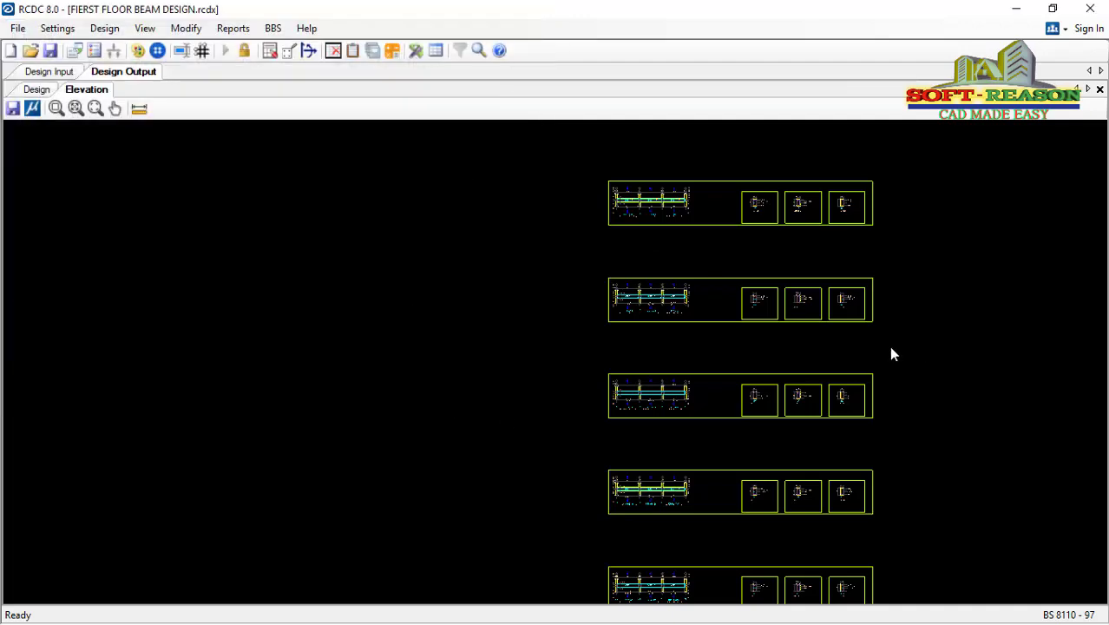
{"action": "scroll", "coordinate": [894, 354], "scroll_direction": "up", "scroll_amount": 2}
{"action": "scroll", "coordinate": [302, 420], "scroll_direction": "down", "scroll_amount": 2}
{"action": "scroll", "coordinate": [549, 520], "scroll_direction": "up", "scroll_amount": 3}
{"action": "scroll", "coordinate": [592, 462], "scroll_direction": "down", "scroll_amount": 1}
{"action": "scroll", "coordinate": [593, 456], "scroll_direction": "down", "scroll_amount": 3}
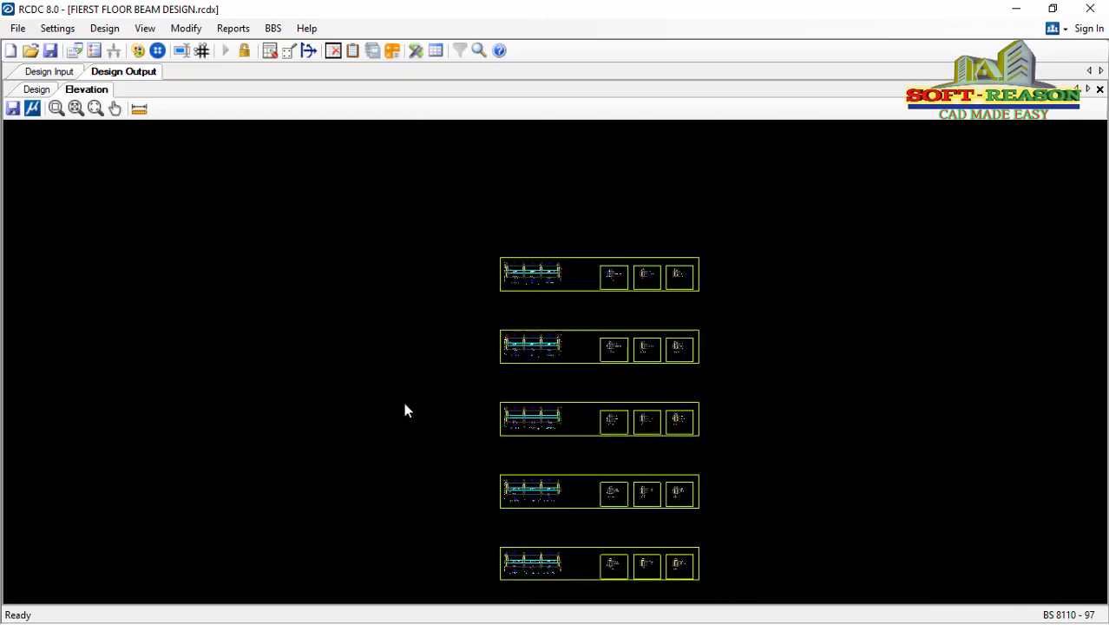
{"action": "scroll", "coordinate": [544, 546], "scroll_direction": "up", "scroll_amount": 3}
{"action": "scroll", "coordinate": [514, 487], "scroll_direction": "up", "scroll_amount": 5}
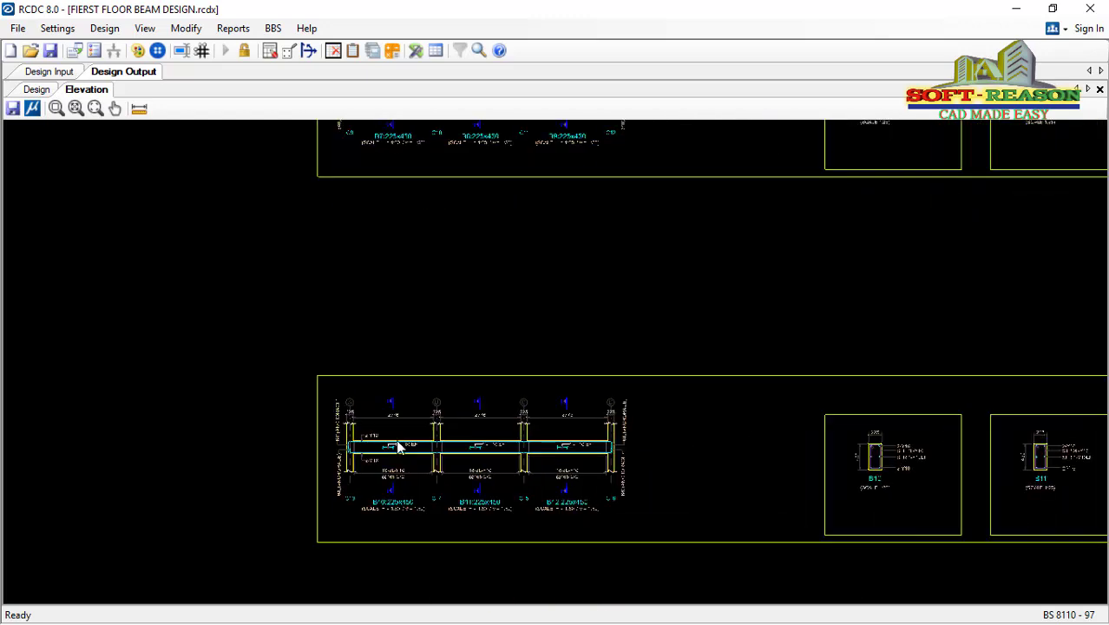
{"action": "scroll", "coordinate": [388, 412], "scroll_direction": "down", "scroll_amount": 1}
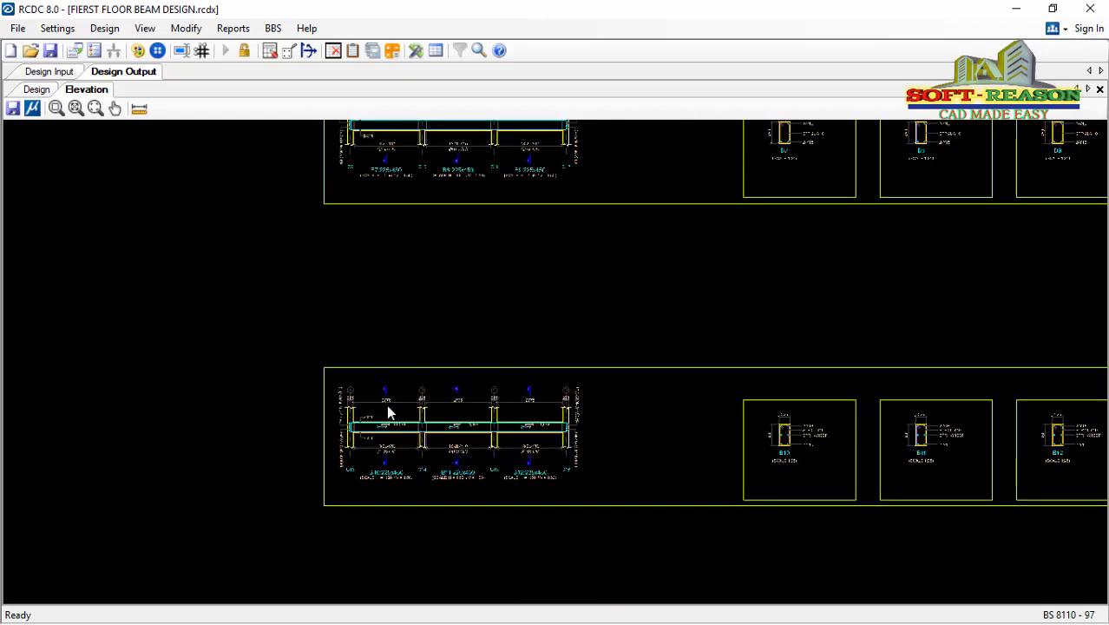
{"action": "scroll", "coordinate": [572, 508], "scroll_direction": "up", "scroll_amount": 4}
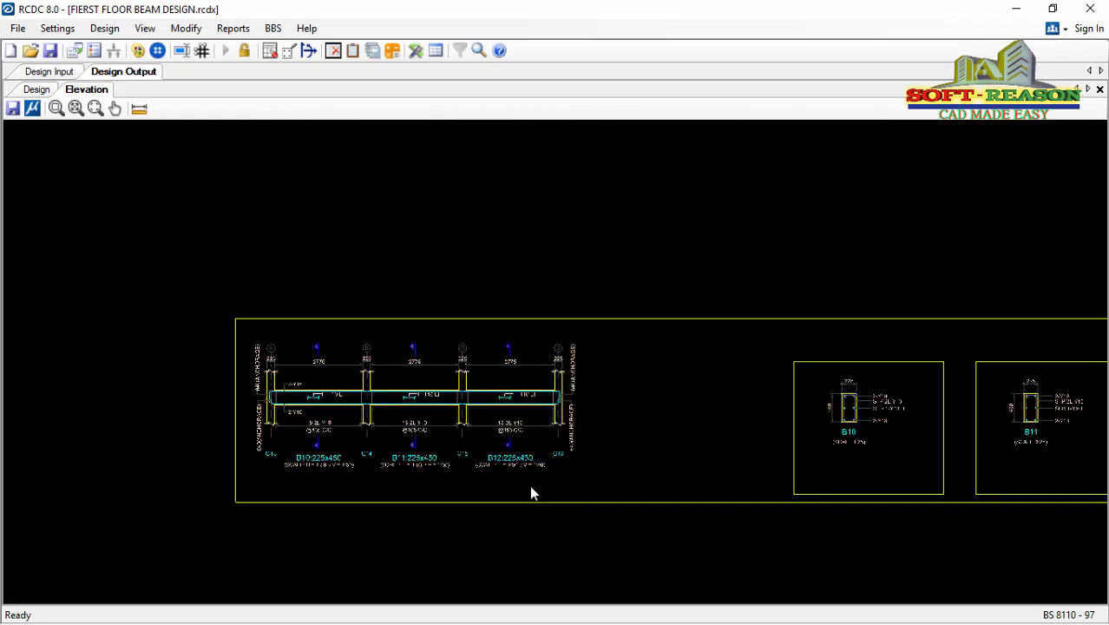
{"action": "scroll", "coordinate": [332, 426], "scroll_direction": "up", "scroll_amount": 4}
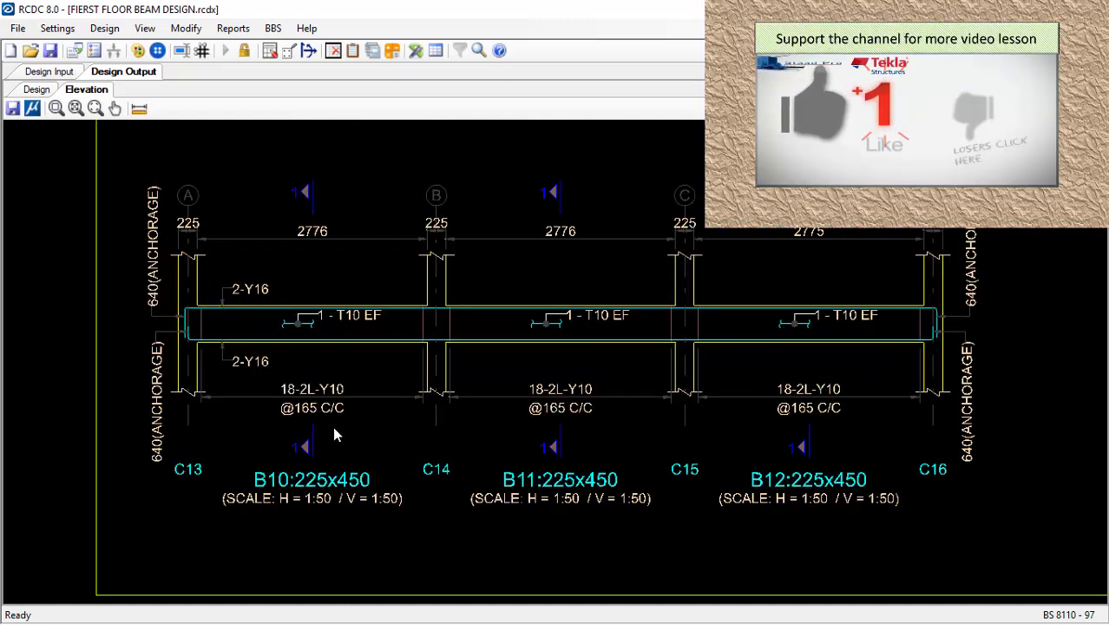